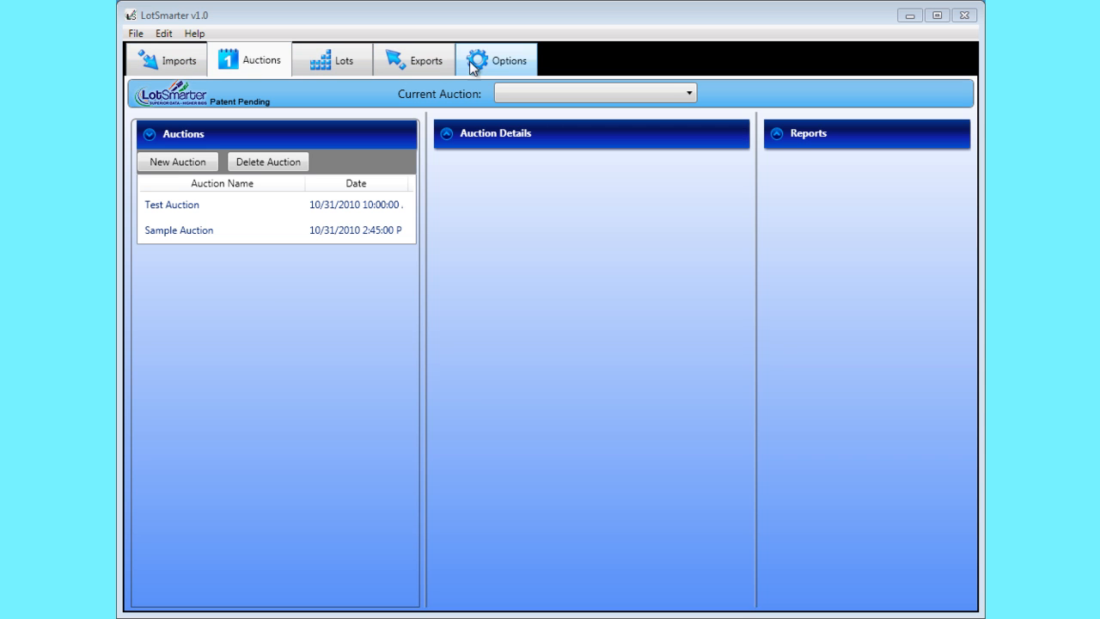
Step: Show the lots, make Sample Auction the current auction, and open its Pens lot
{"action": "left_click", "coordinate": [341, 60]}
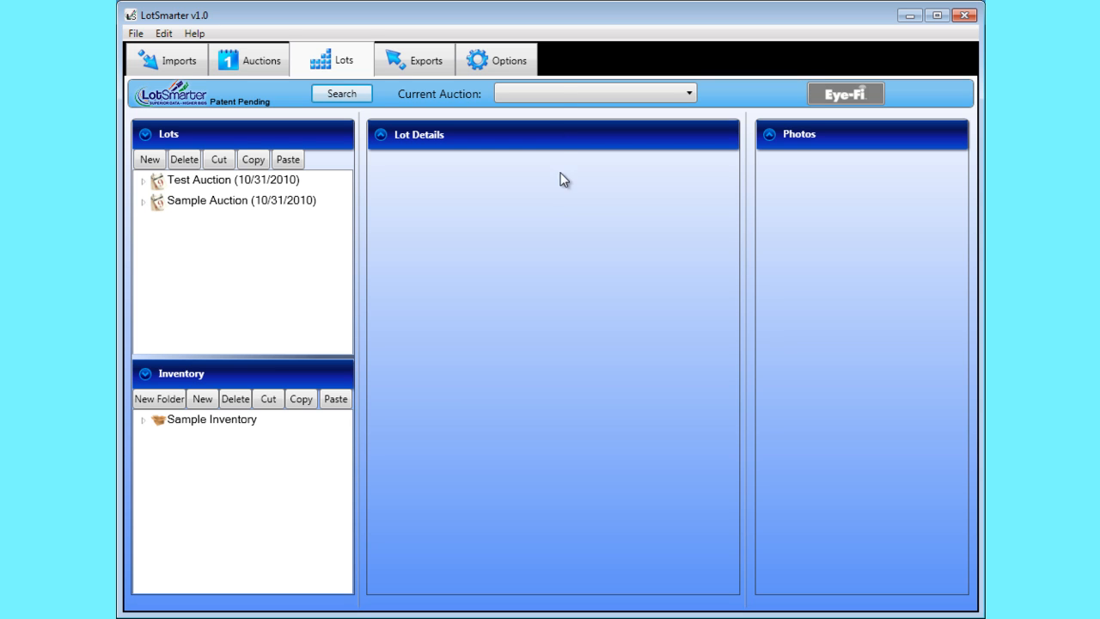
{"action": "left_click", "coordinate": [560, 92]}
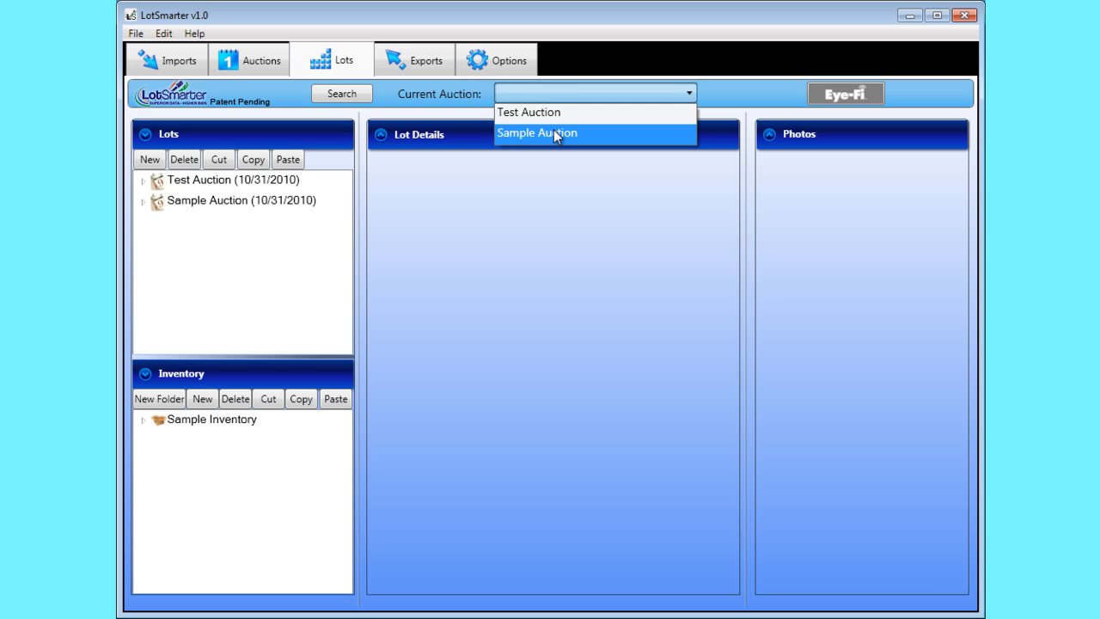
{"action": "left_click", "coordinate": [553, 133]}
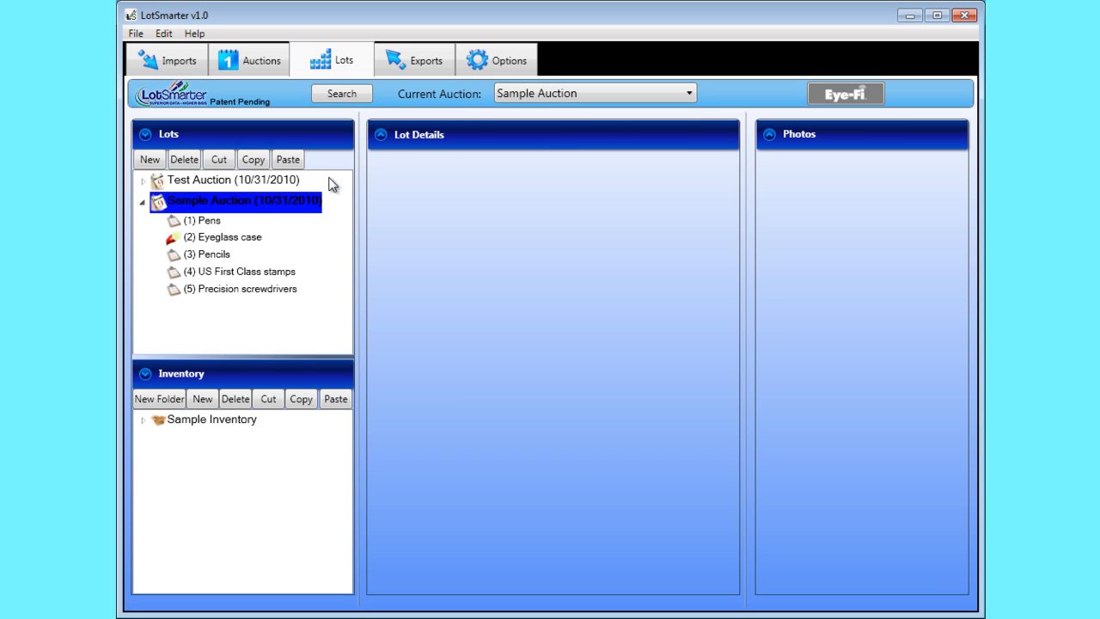
{"action": "left_click", "coordinate": [215, 221]}
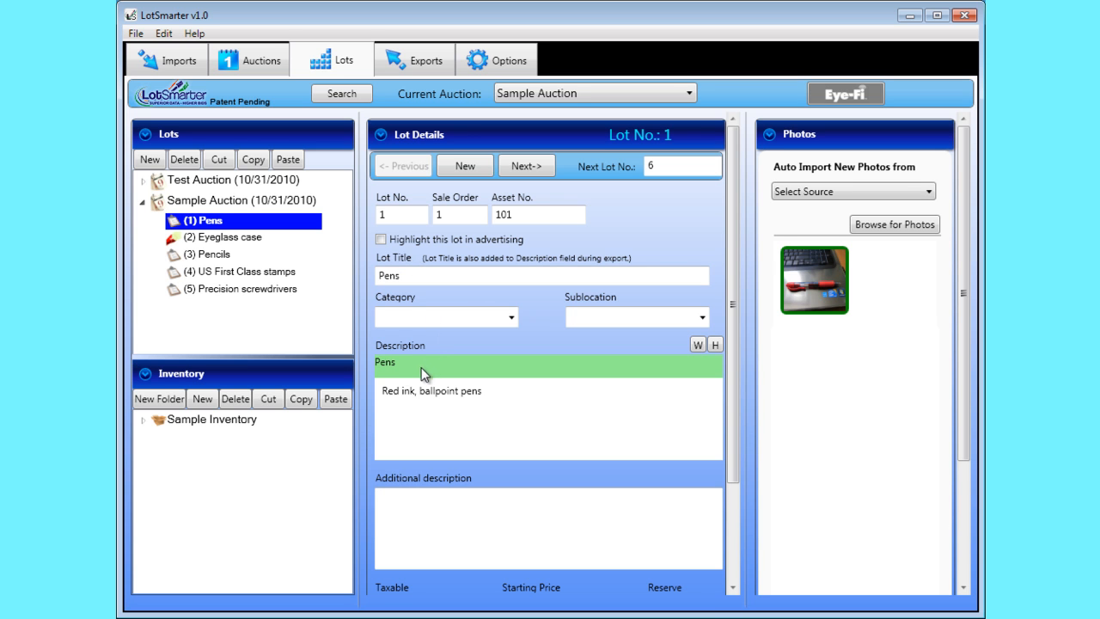
Step: Step through the auction's lots forward to Pencils and back to Pens, viewing each lot's details
{"action": "left_click", "coordinate": [395, 275]}
{"action": "left_click", "coordinate": [527, 168]}
{"action": "left_click", "coordinate": [526, 167]}
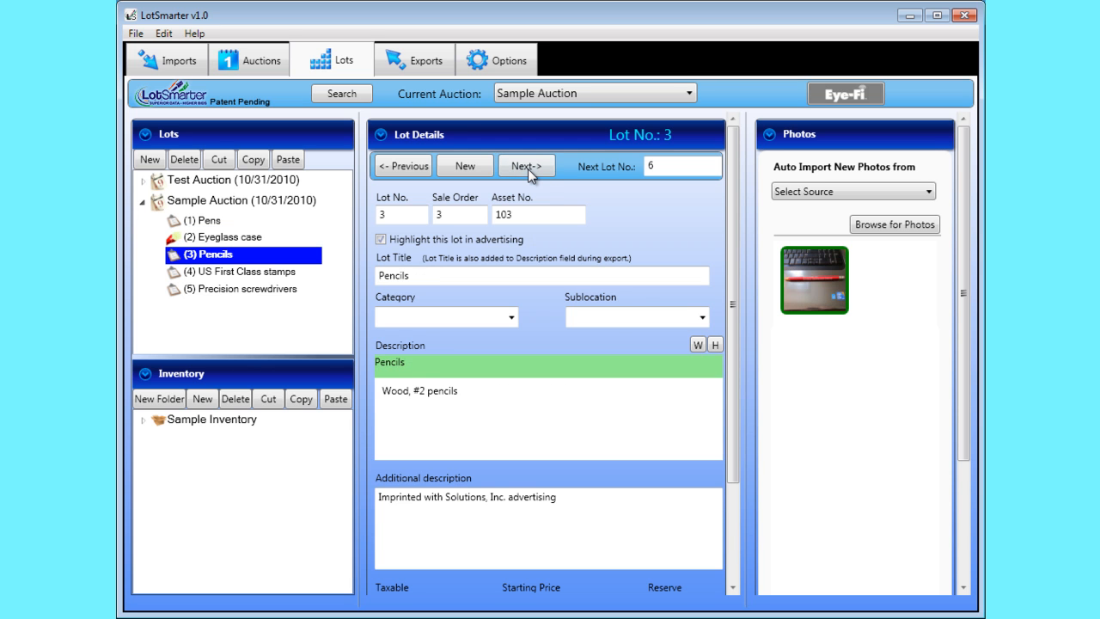
{"action": "left_click", "coordinate": [404, 167]}
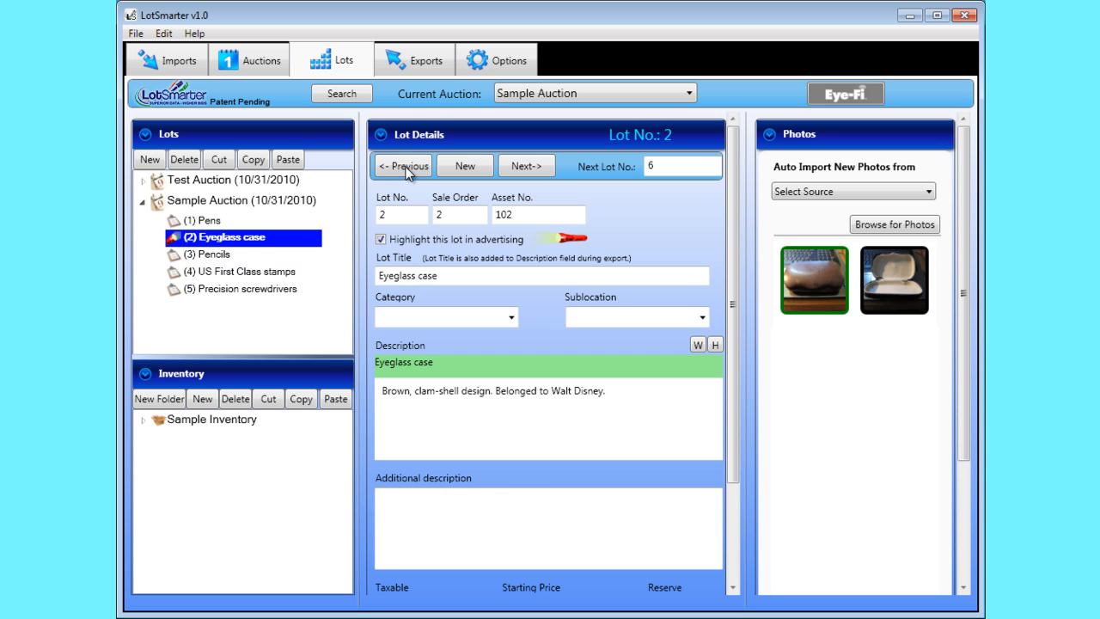
{"action": "left_click", "coordinate": [405, 166]}
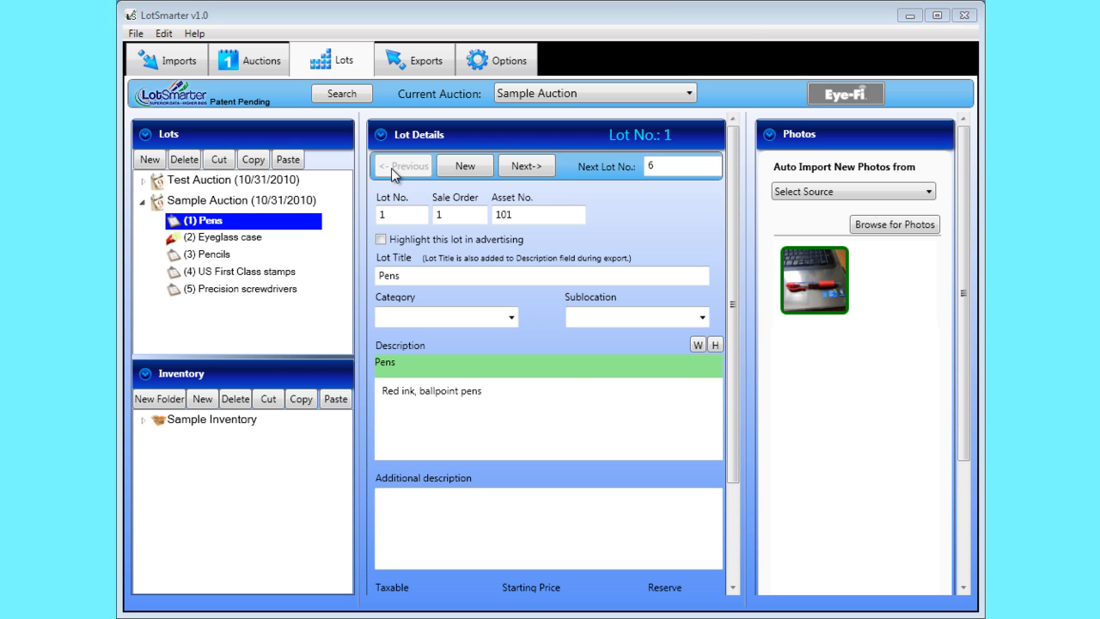
Step: Set the next lot number to 50, create a new lot with it in Sample Auction, and review its detail fields
{"action": "double_click", "coordinate": [651, 167]}
{"action": "type", "text": "50"}
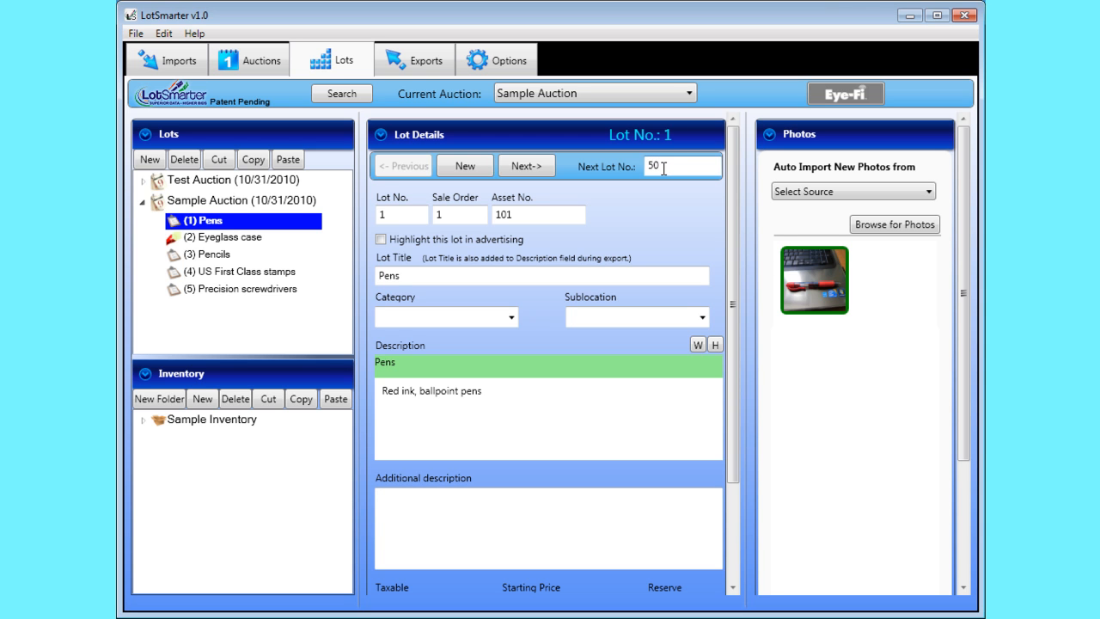
{"action": "left_click", "coordinate": [472, 166]}
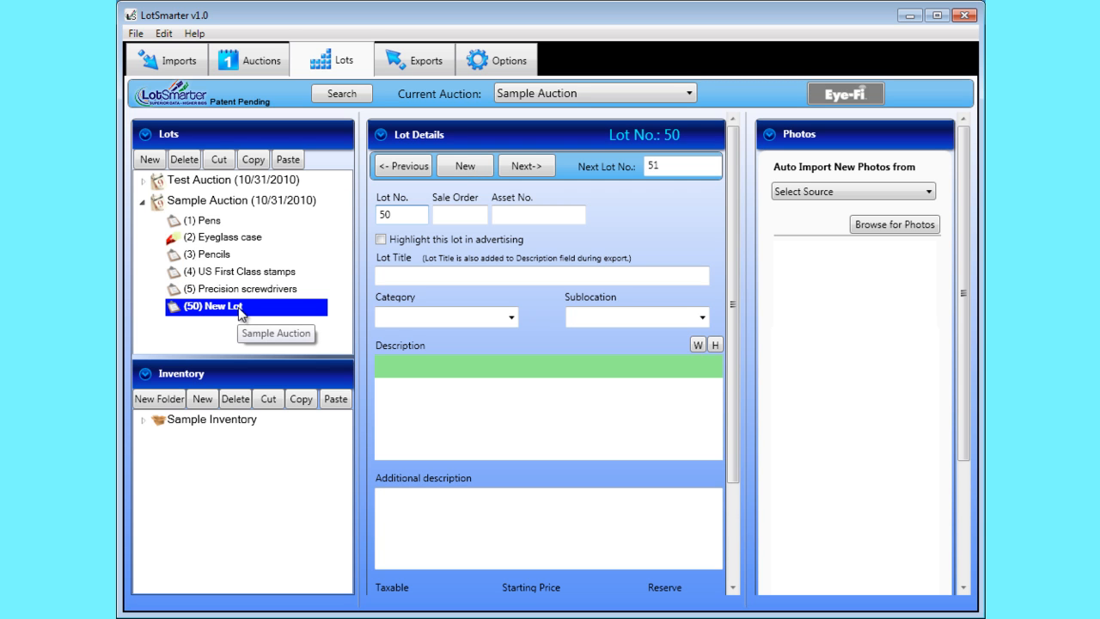
{"action": "key", "text": "alt"}
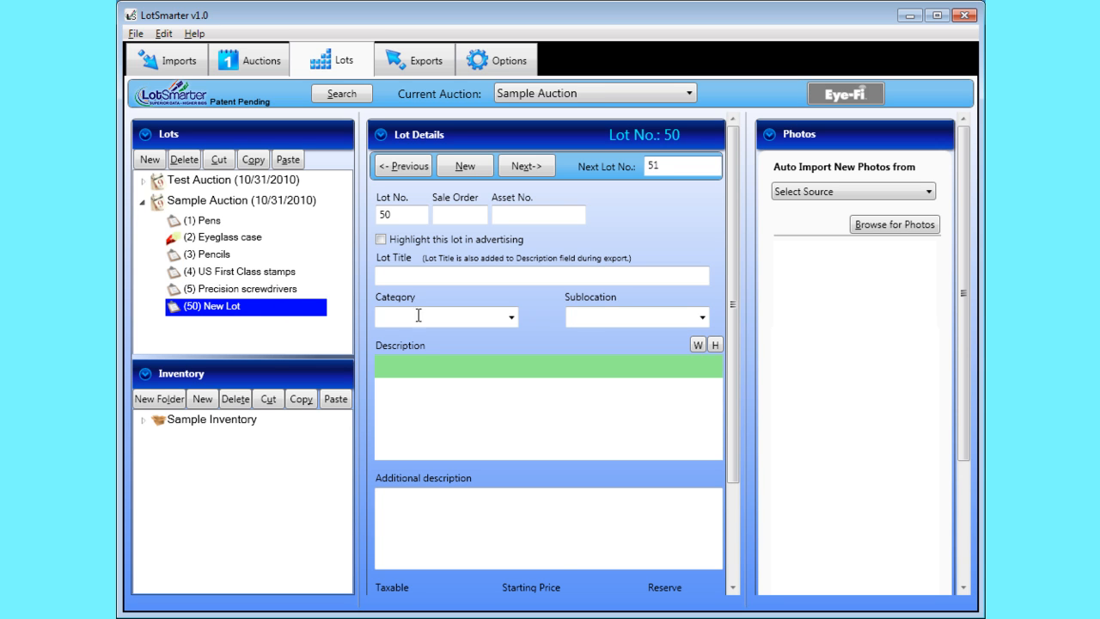
{"action": "left_click", "coordinate": [735, 517]}
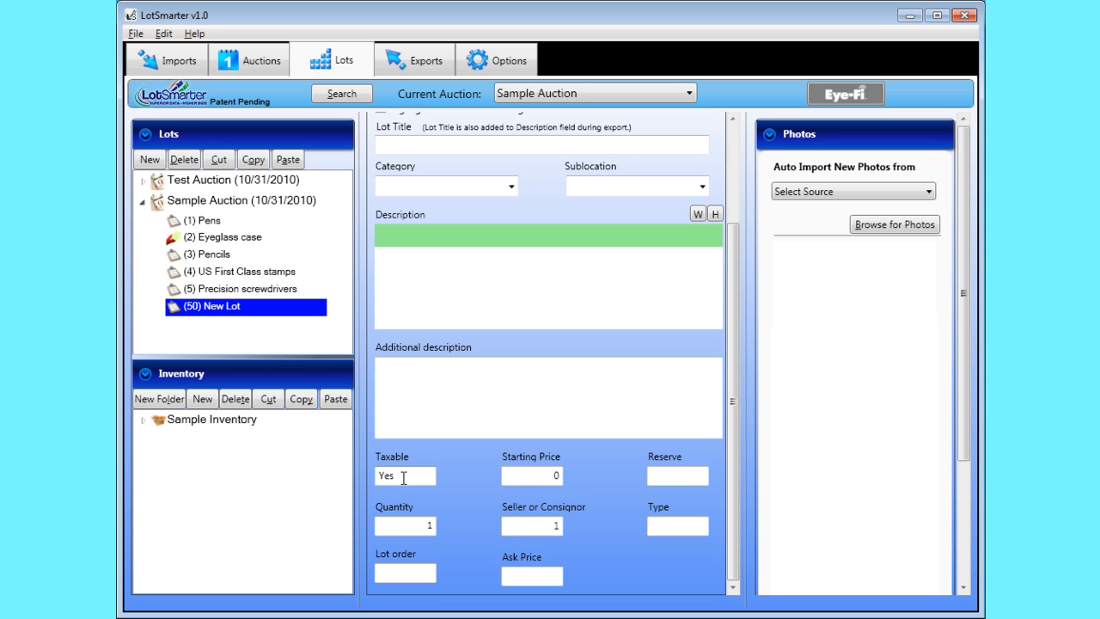
{"action": "left_click", "coordinate": [733, 171]}
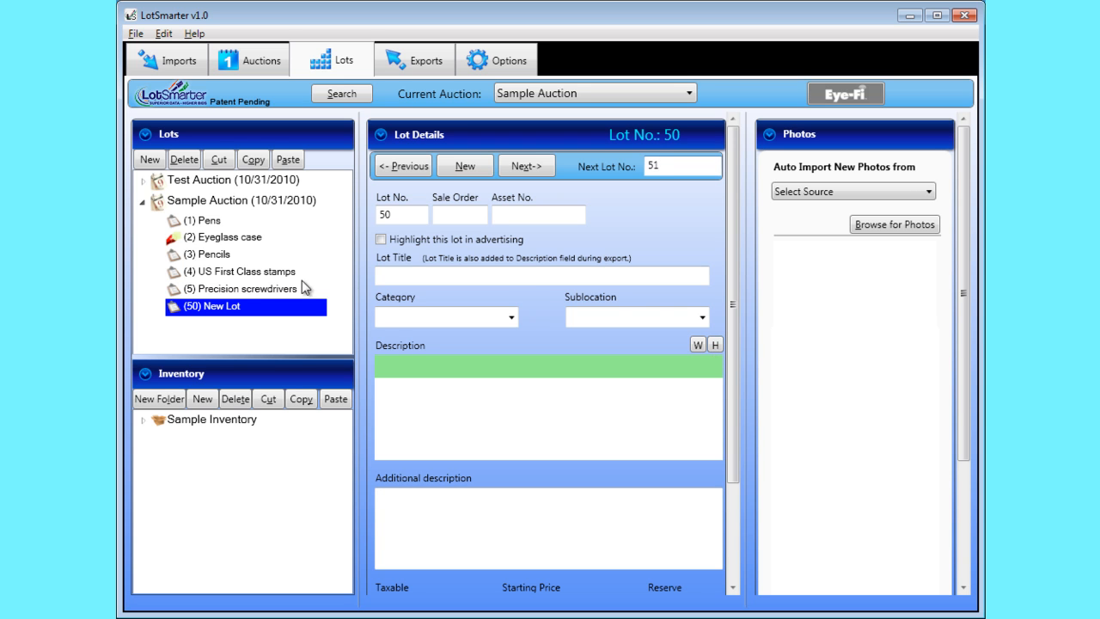
Step: Open the US First Class stamps lot and run a web search for "US First Class stamps" from its description, closing the browser when done
{"action": "left_click", "coordinate": [286, 273]}
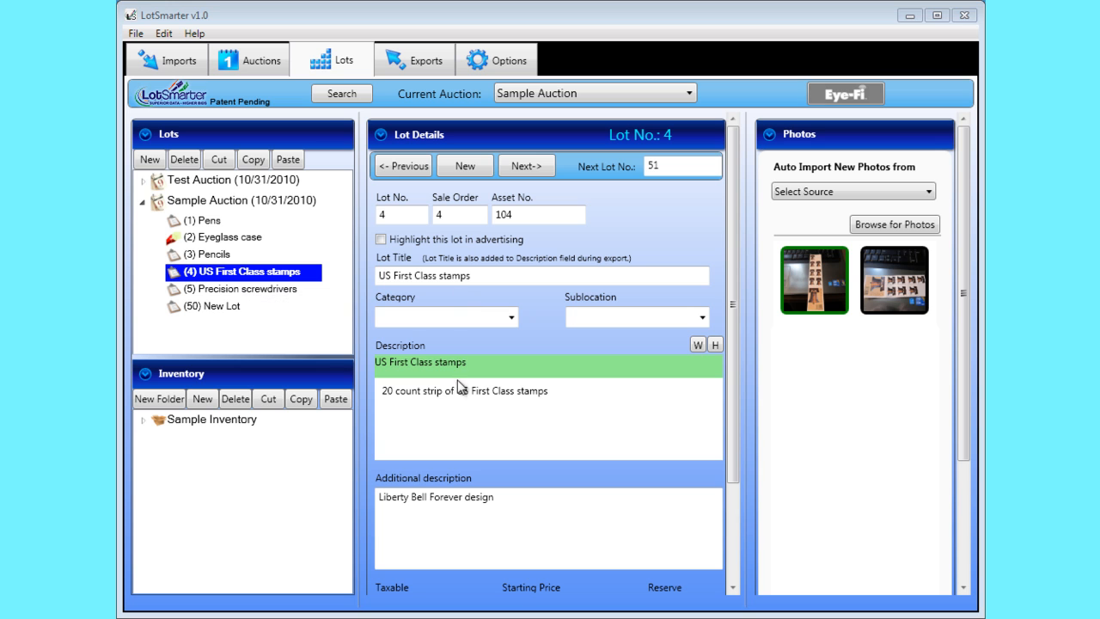
{"action": "left_click_drag", "start_coordinate": [458, 391], "coordinate": [547, 391]}
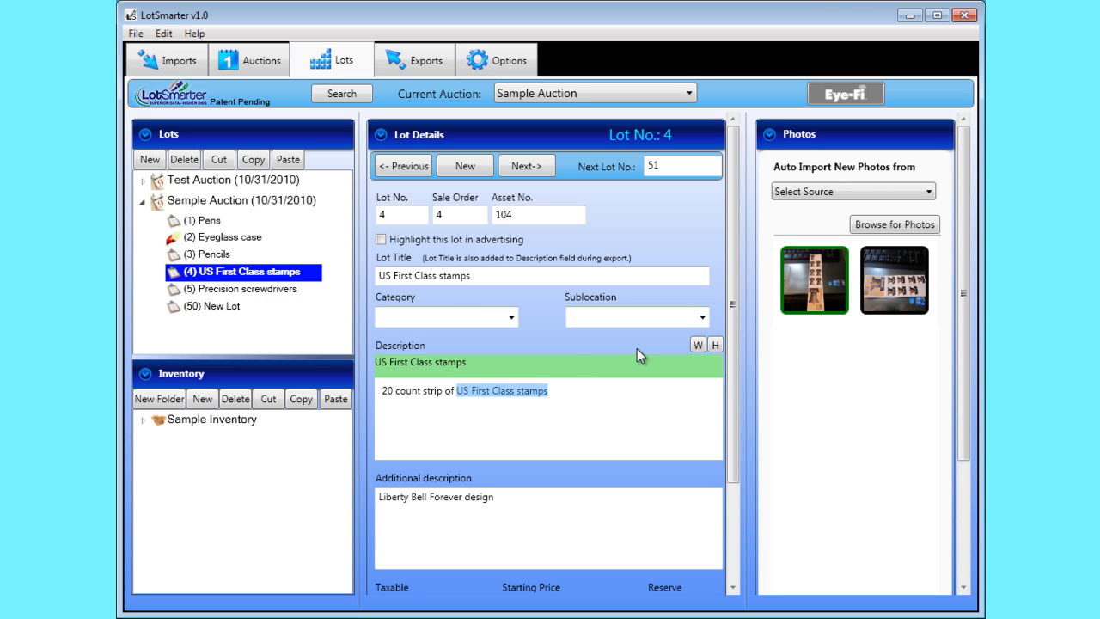
{"action": "left_click", "coordinate": [697, 344]}
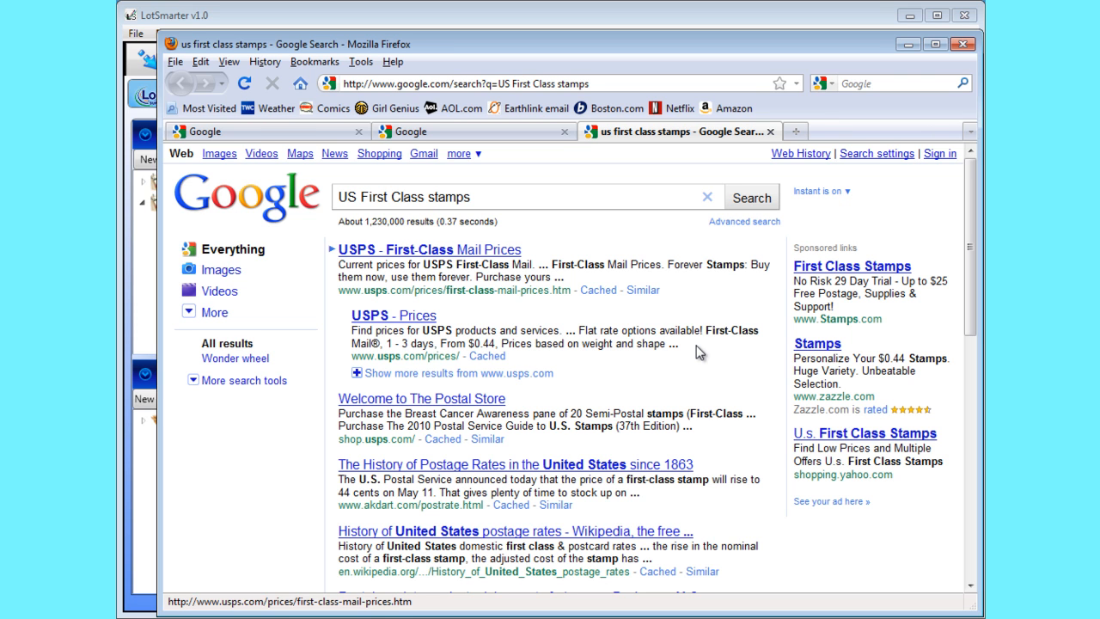
{"action": "left_click", "coordinate": [963, 44]}
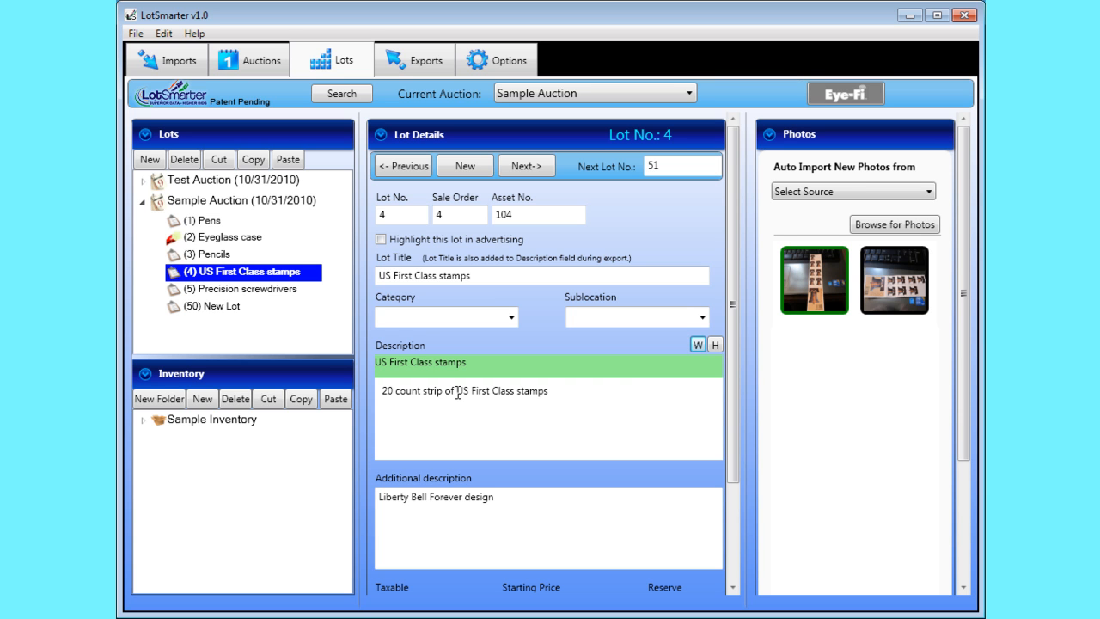
Step: Search the history for "US First Class stamps" from the lot's description, view the first match, and close the search
{"action": "left_click_drag", "start_coordinate": [458, 392], "coordinate": [537, 387]}
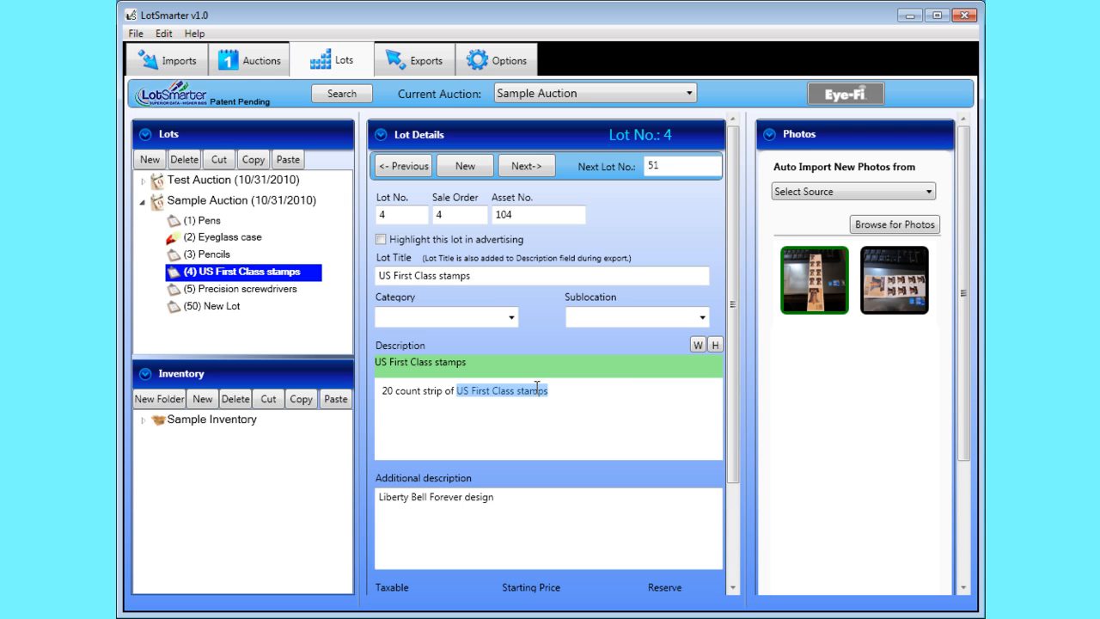
{"action": "left_click", "coordinate": [715, 345]}
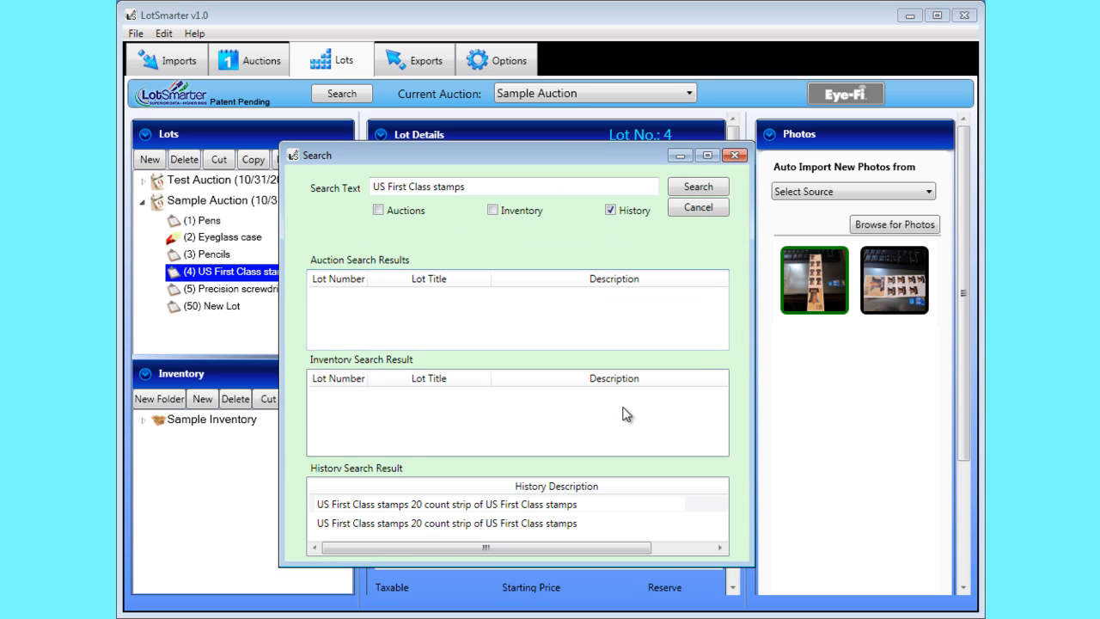
{"action": "double_click", "coordinate": [468, 504]}
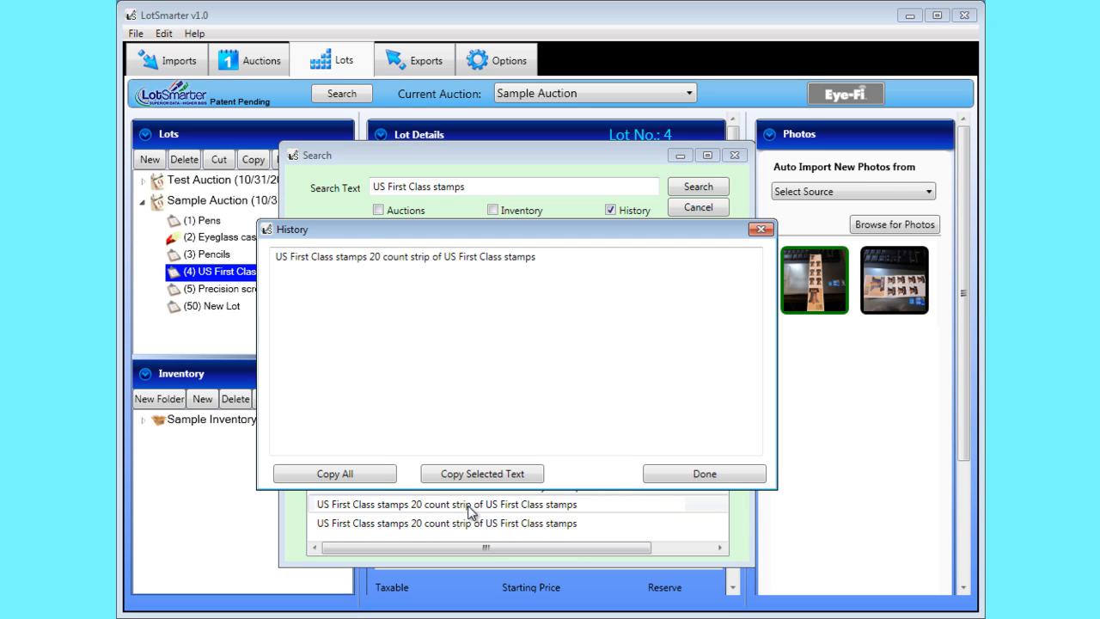
{"action": "left_click", "coordinate": [669, 473]}
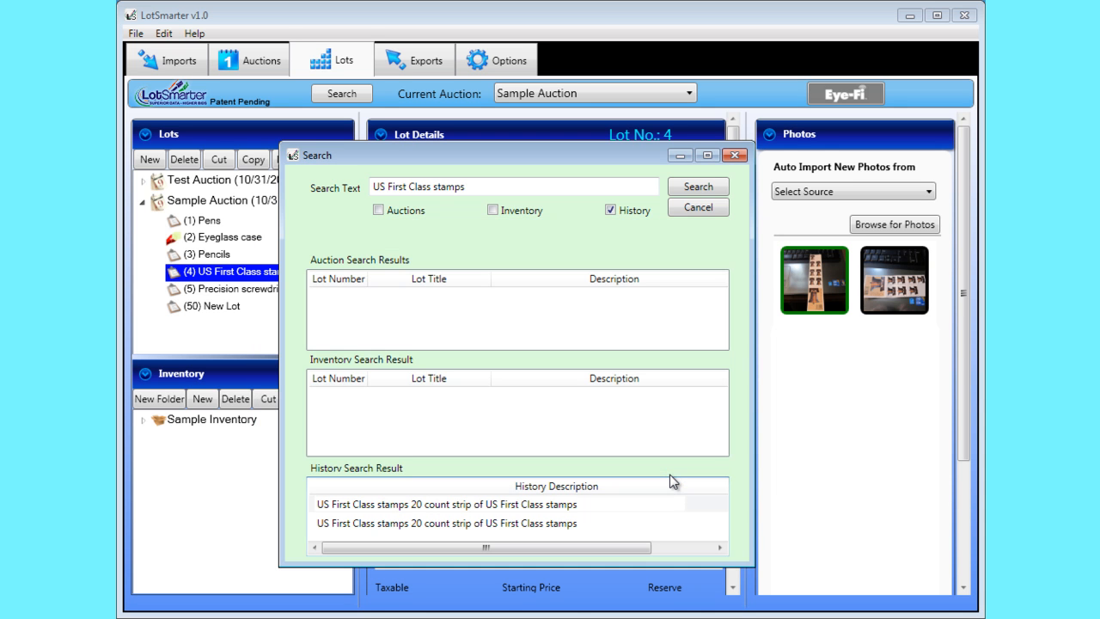
{"action": "left_click", "coordinate": [715, 210]}
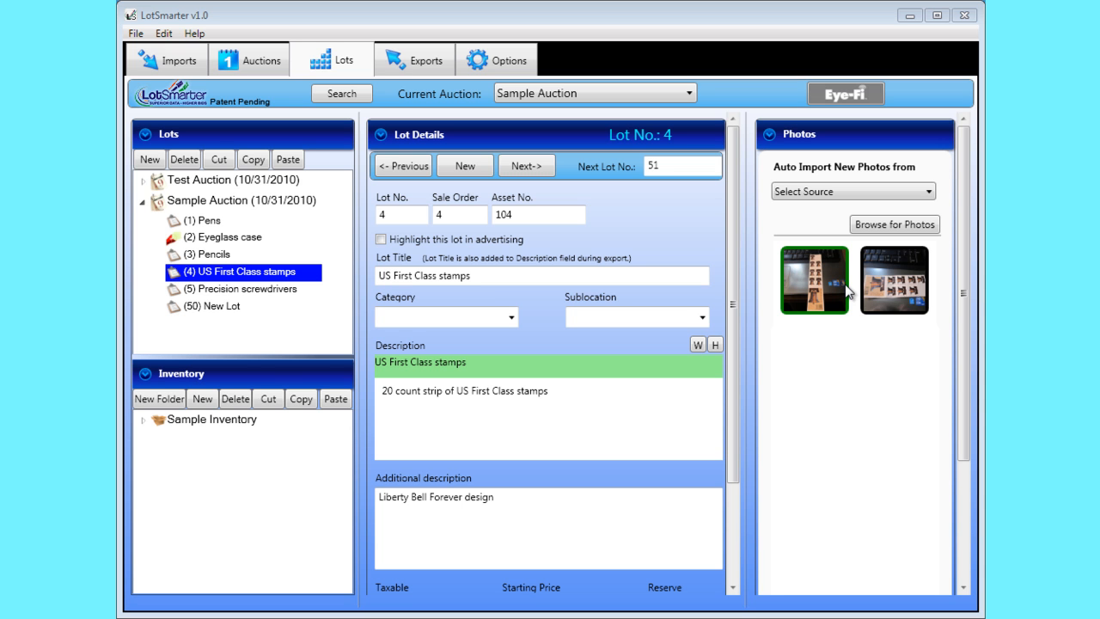
Step: Add the photo IMG_0538 from the Eye-Fi folder in My Pictures to the US First Class stamps lot
{"action": "left_click", "coordinate": [873, 226]}
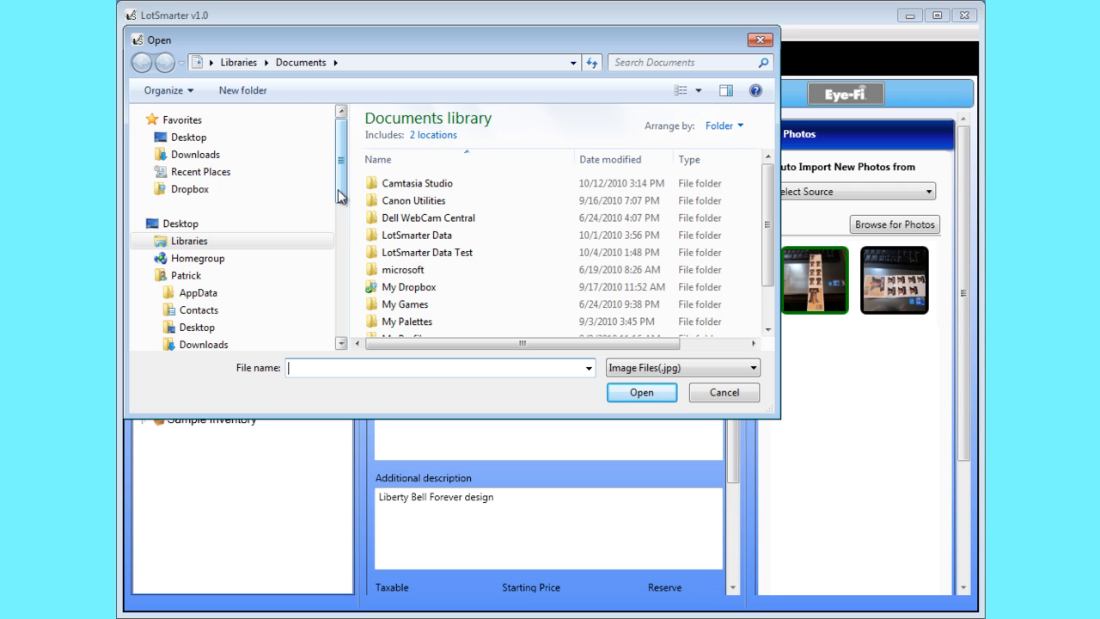
{"action": "left_click_drag", "start_coordinate": [347, 196], "coordinate": [353, 248]}
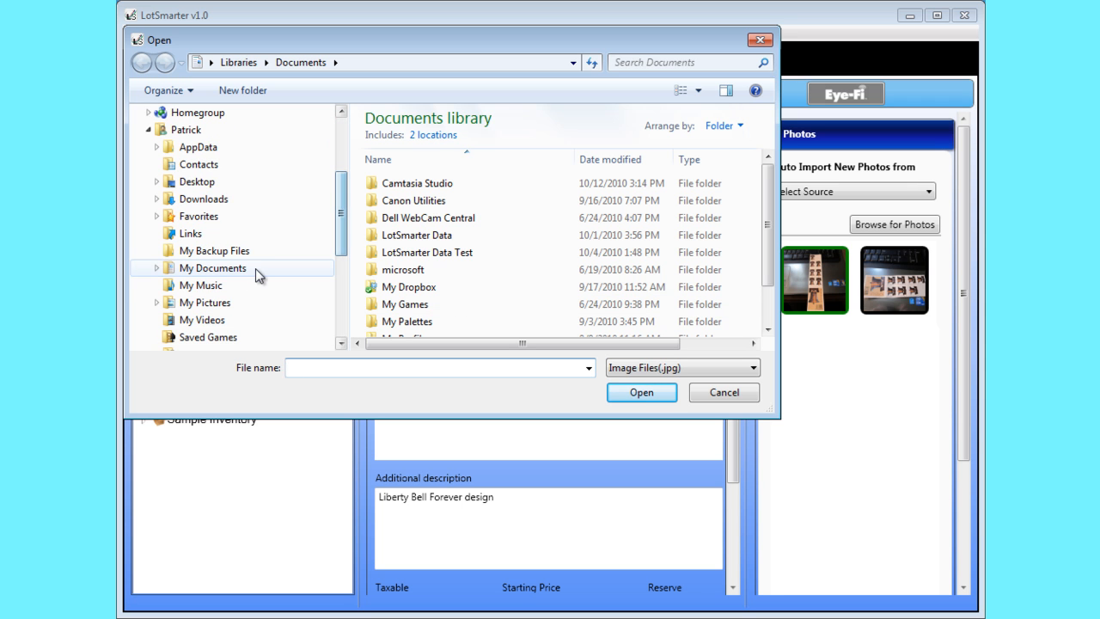
{"action": "left_click", "coordinate": [228, 313]}
{"action": "left_click", "coordinate": [395, 177]}
{"action": "double_click", "coordinate": [395, 176]}
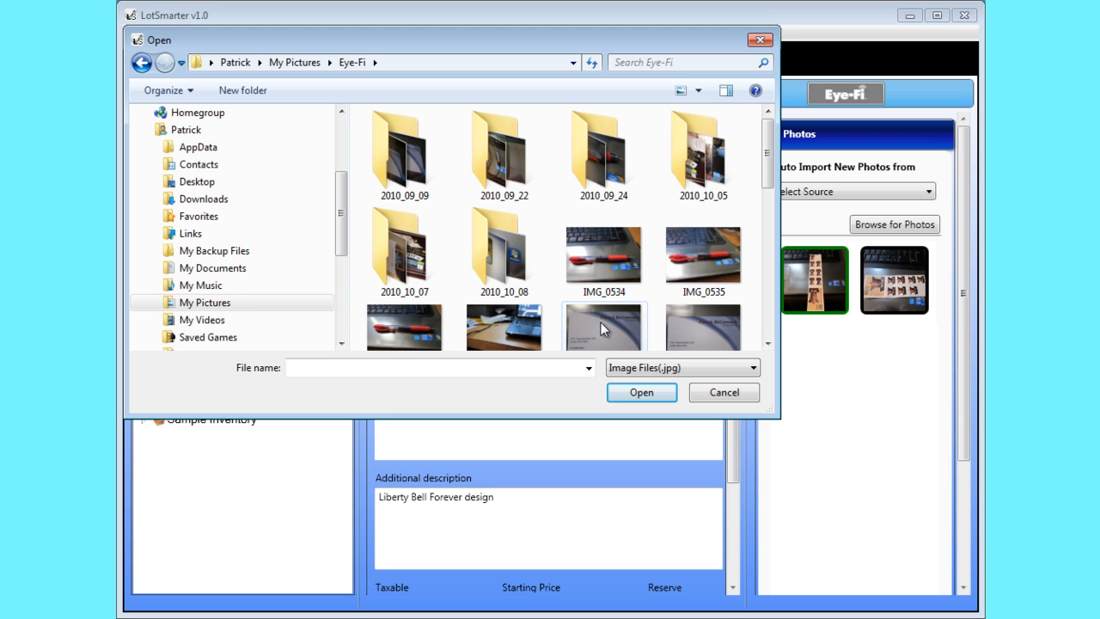
{"action": "left_click_drag", "start_coordinate": [601, 323], "coordinate": [839, 384]}
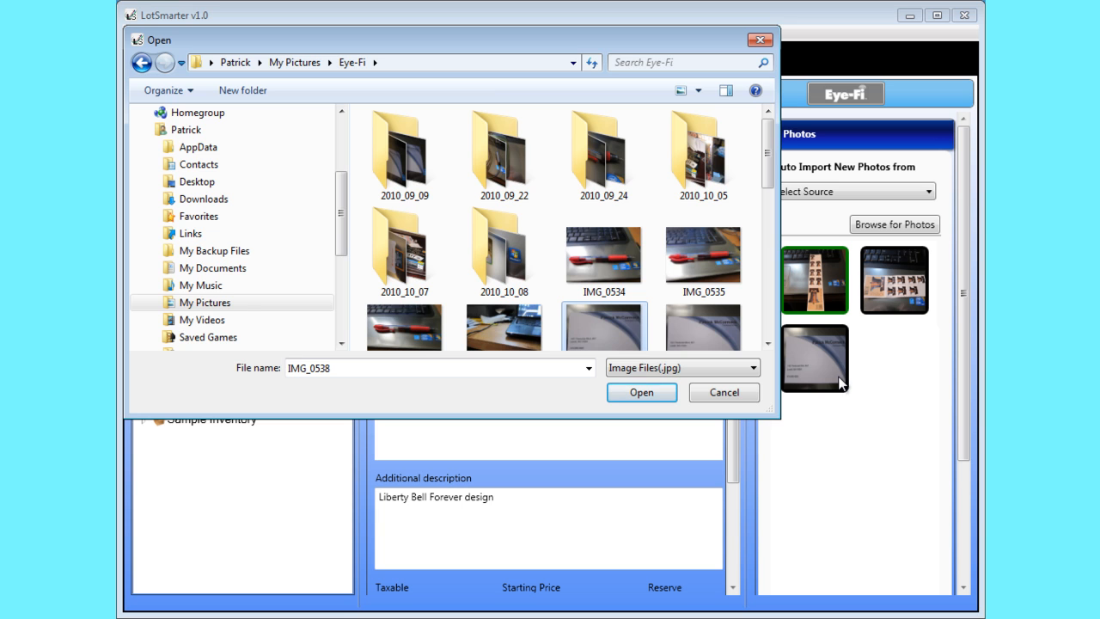
{"action": "left_click", "coordinate": [741, 390]}
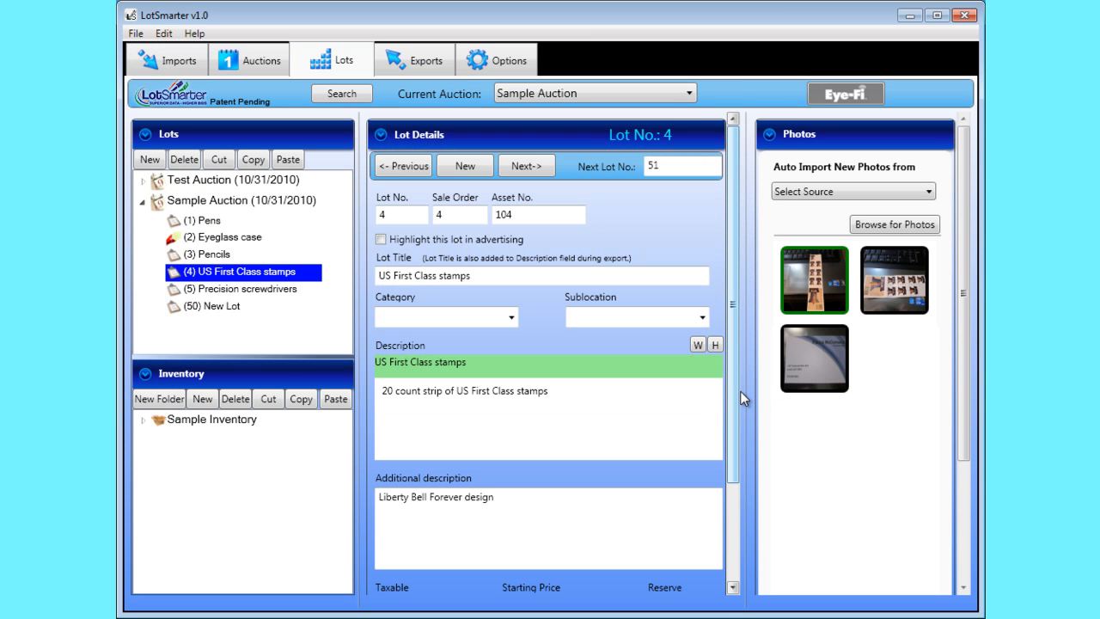
Step: Check the available auto-import photo sources and delete the third photo from the US First Class stamps lot
{"action": "left_click", "coordinate": [808, 196]}
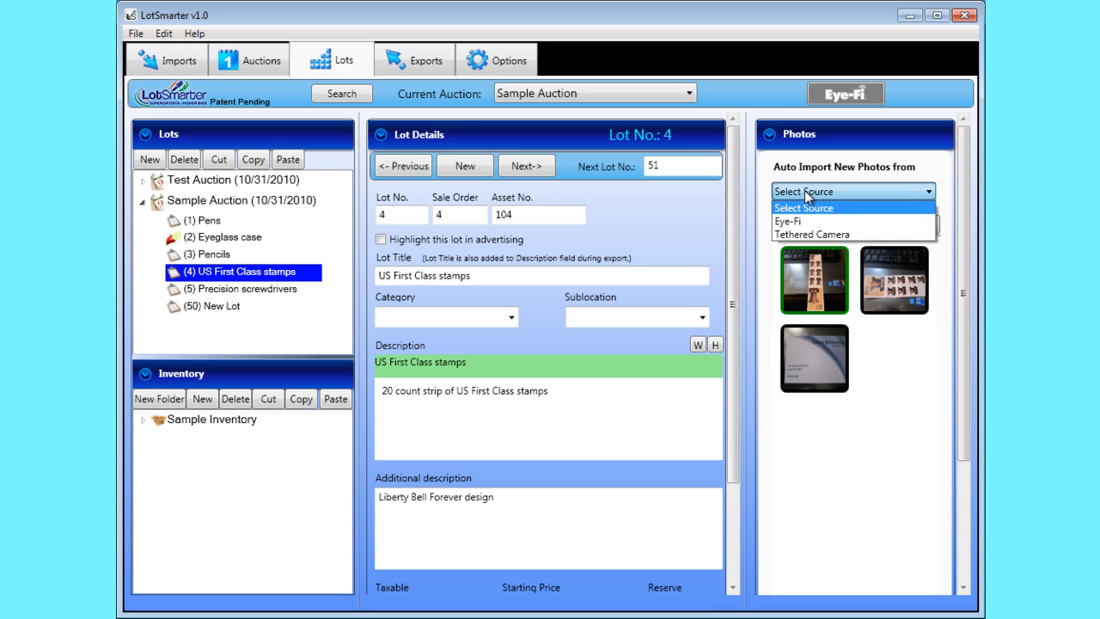
{"action": "left_click", "coordinate": [807, 191]}
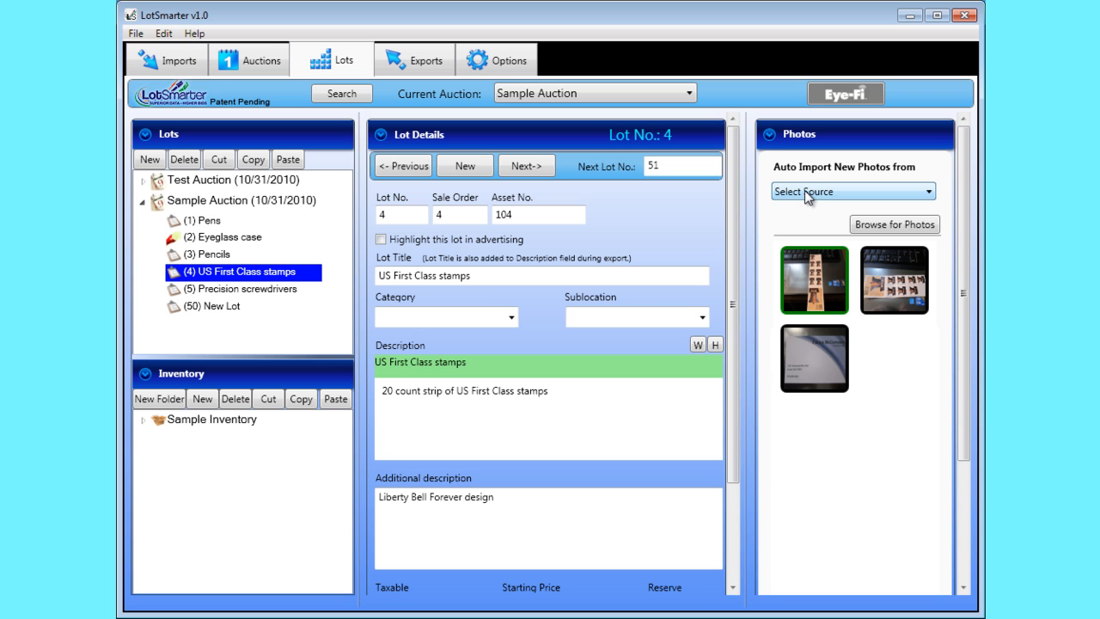
{"action": "right_click", "coordinate": [819, 364]}
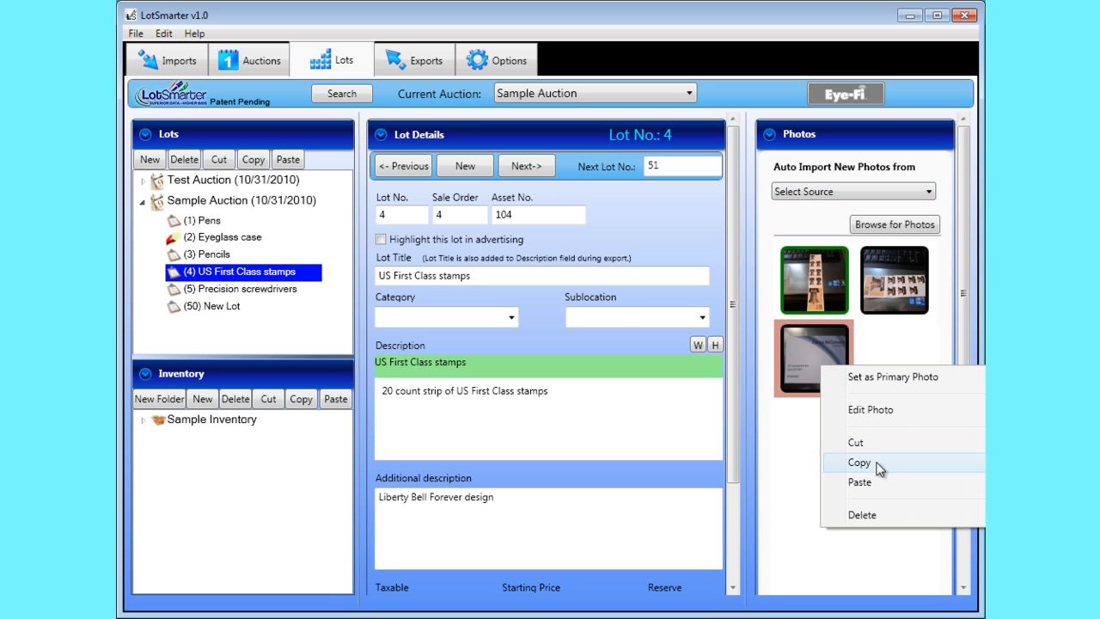
{"action": "left_click", "coordinate": [881, 518]}
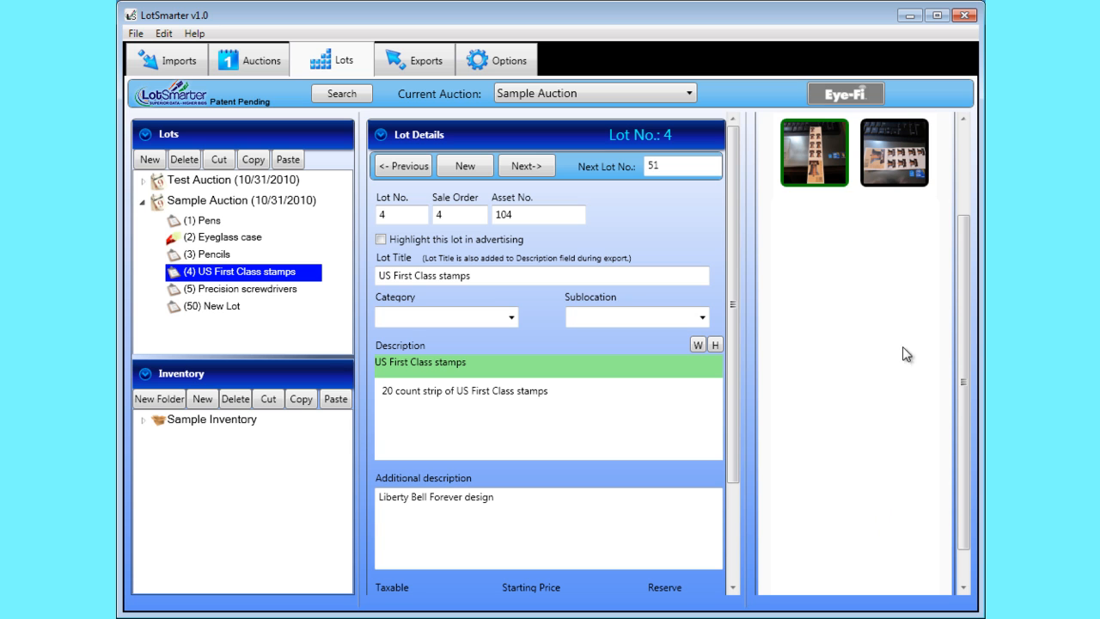
Step: Set the second photo, showing the stamp strip horizontally, as the lot's primary photo
{"action": "left_click", "coordinate": [963, 207]}
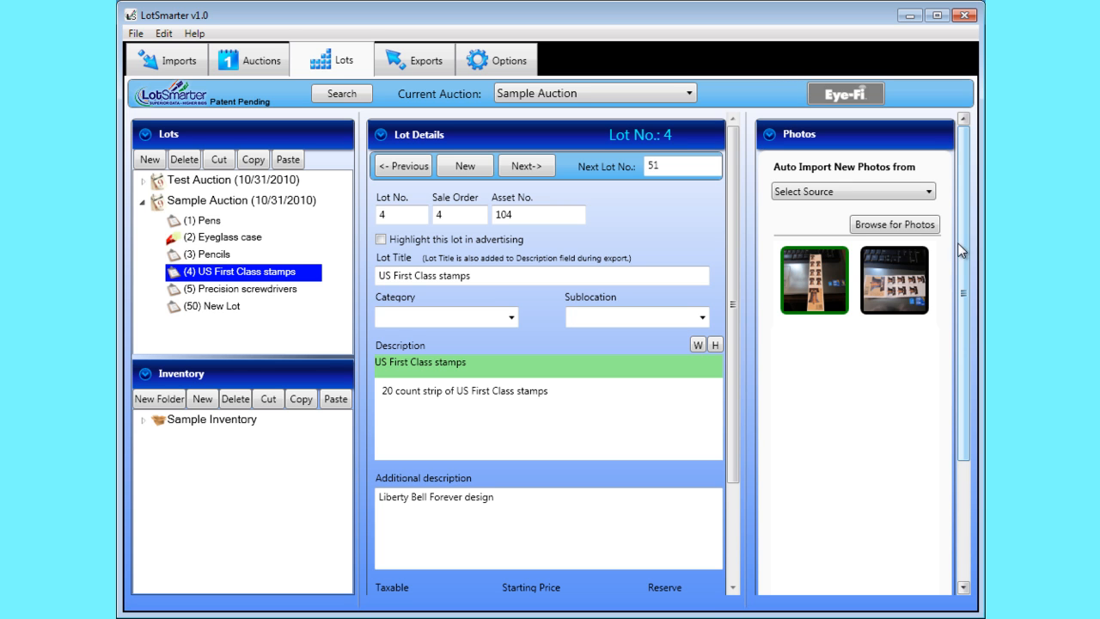
{"action": "left_click", "coordinate": [898, 290]}
{"action": "right_click", "coordinate": [898, 290]}
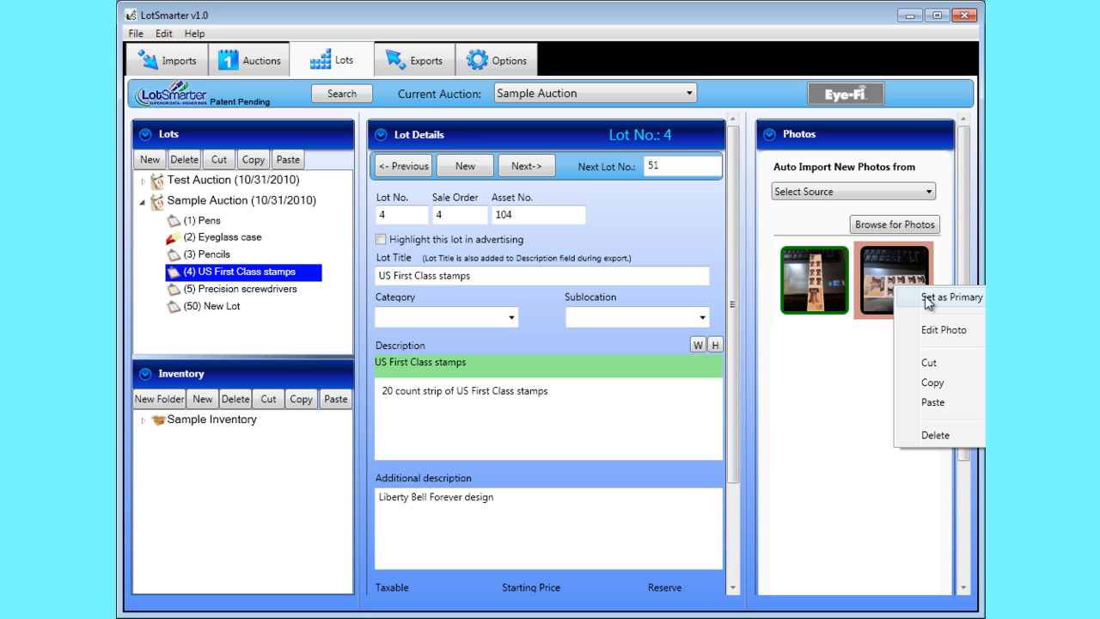
{"action": "left_click", "coordinate": [925, 297]}
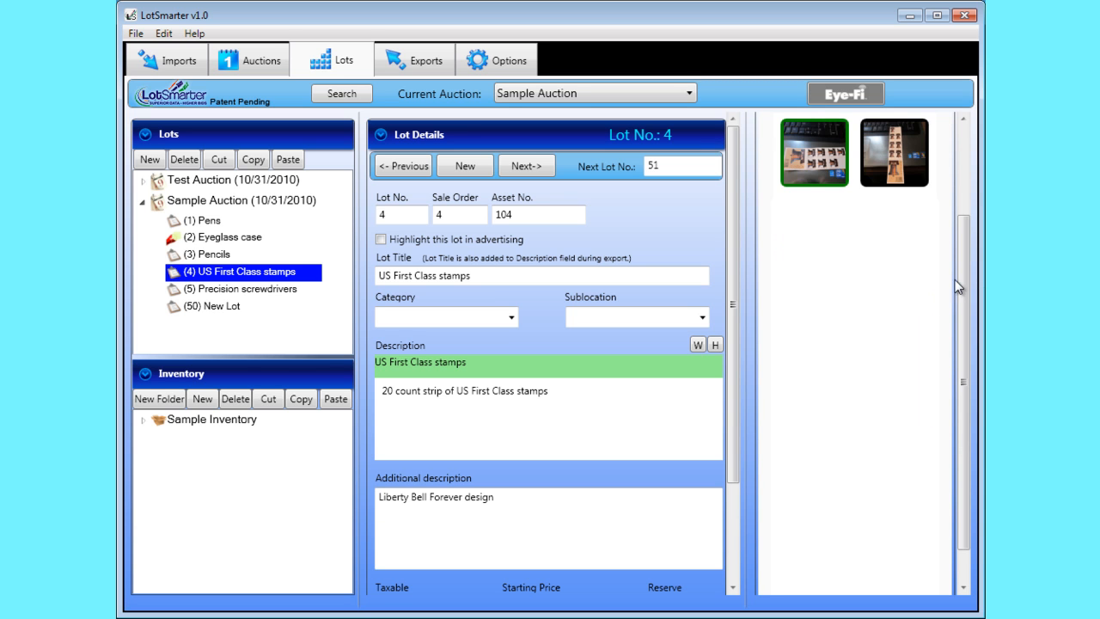
Step: Open the stamps lot's primary photo for editing and slightly raise its brightness and contrast
{"action": "left_click_drag", "start_coordinate": [959, 273], "coordinate": [960, 194]}
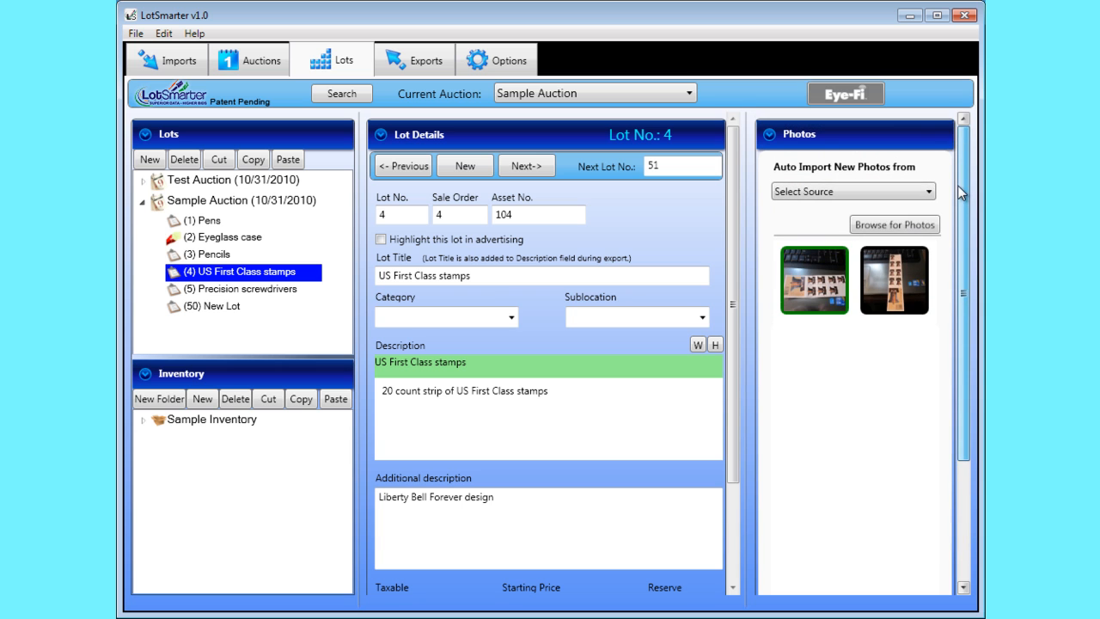
{"action": "left_click", "coordinate": [827, 288]}
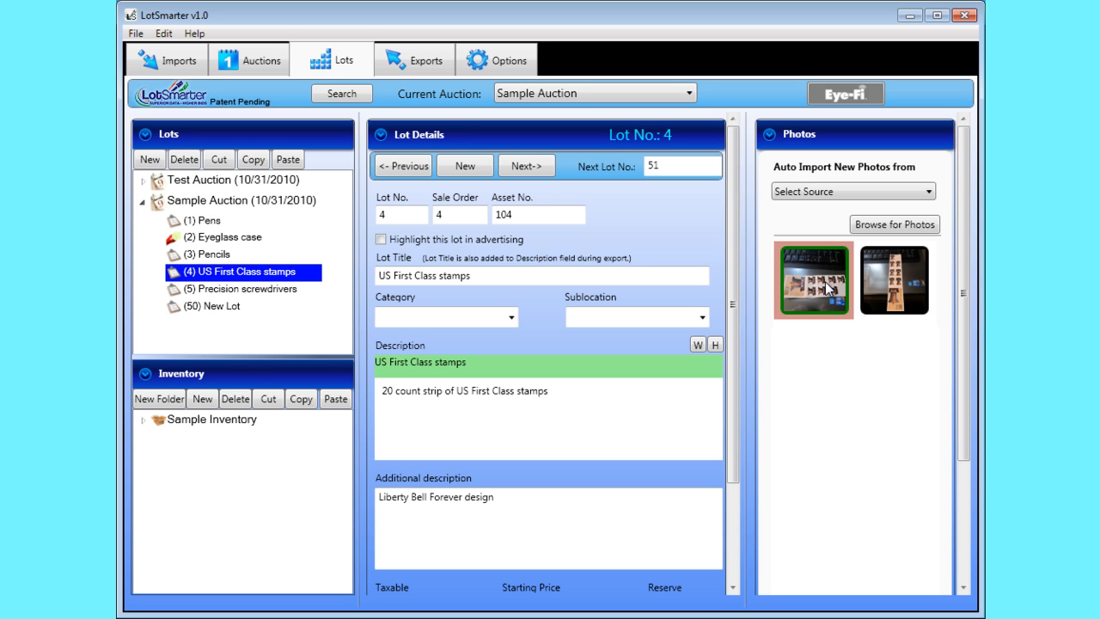
{"action": "double_click", "coordinate": [827, 288]}
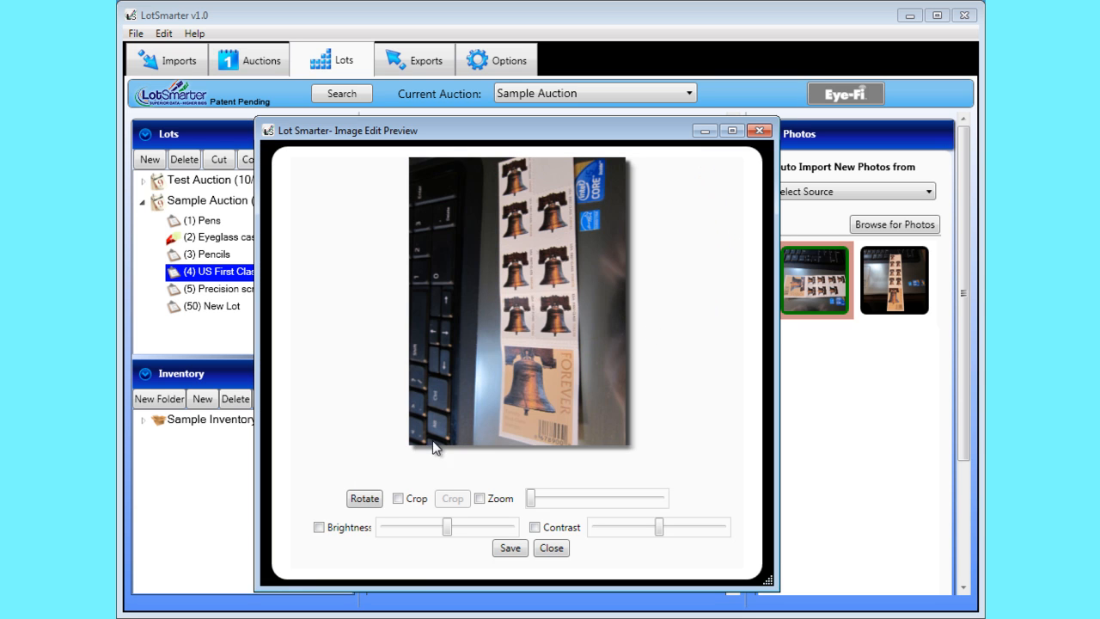
{"action": "left_click", "coordinate": [320, 527]}
{"action": "mouse_move", "coordinate": [446, 531]}
{"action": "left_mouse_down"}
{"action": "mouse_move", "coordinate": [435, 530]}
{"action": "mouse_move", "coordinate": [453, 534]}
{"action": "left_mouse_up"}
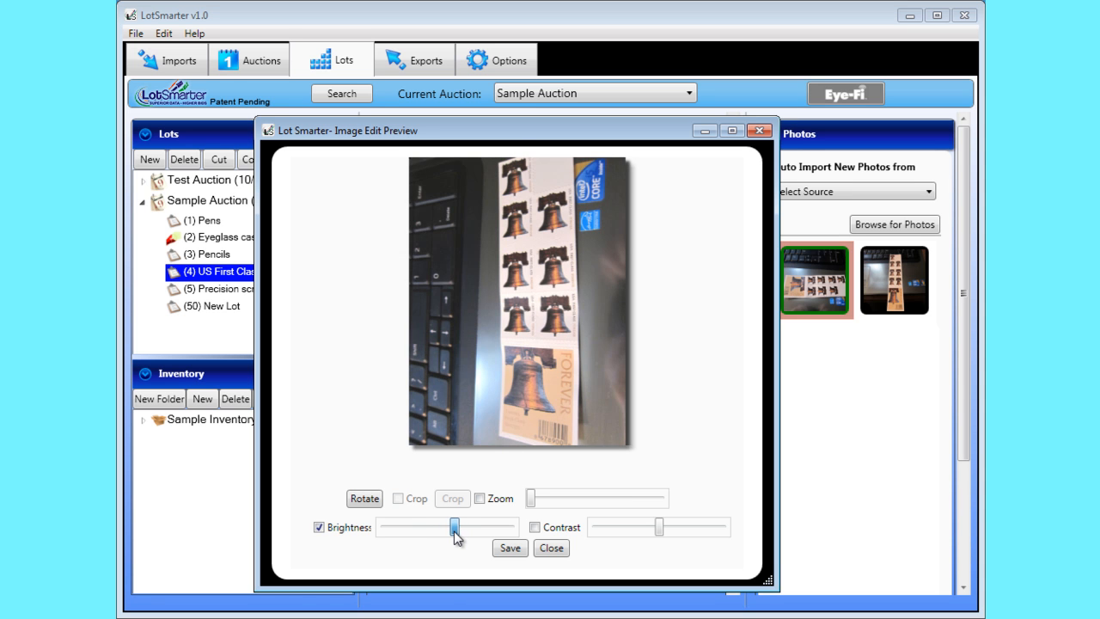
{"action": "left_click", "coordinate": [534, 528]}
{"action": "mouse_move", "coordinate": [659, 534]}
{"action": "left_mouse_down"}
{"action": "mouse_move", "coordinate": [634, 535]}
{"action": "mouse_move", "coordinate": [678, 535]}
{"action": "mouse_move", "coordinate": [662, 537]}
{"action": "left_mouse_up"}
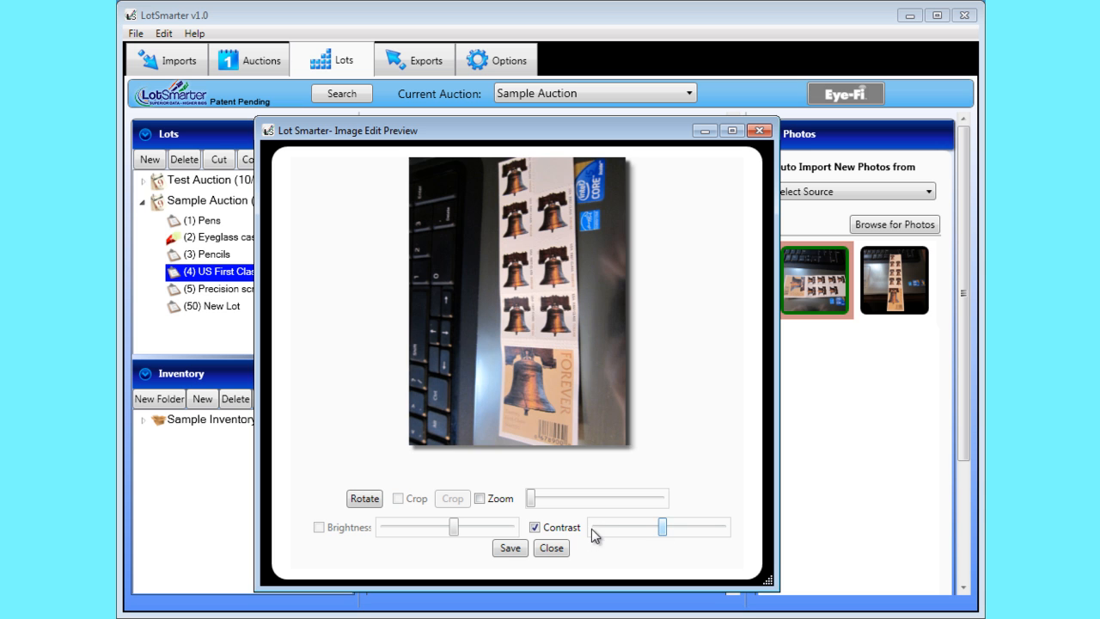
{"action": "left_click", "coordinate": [535, 527]}
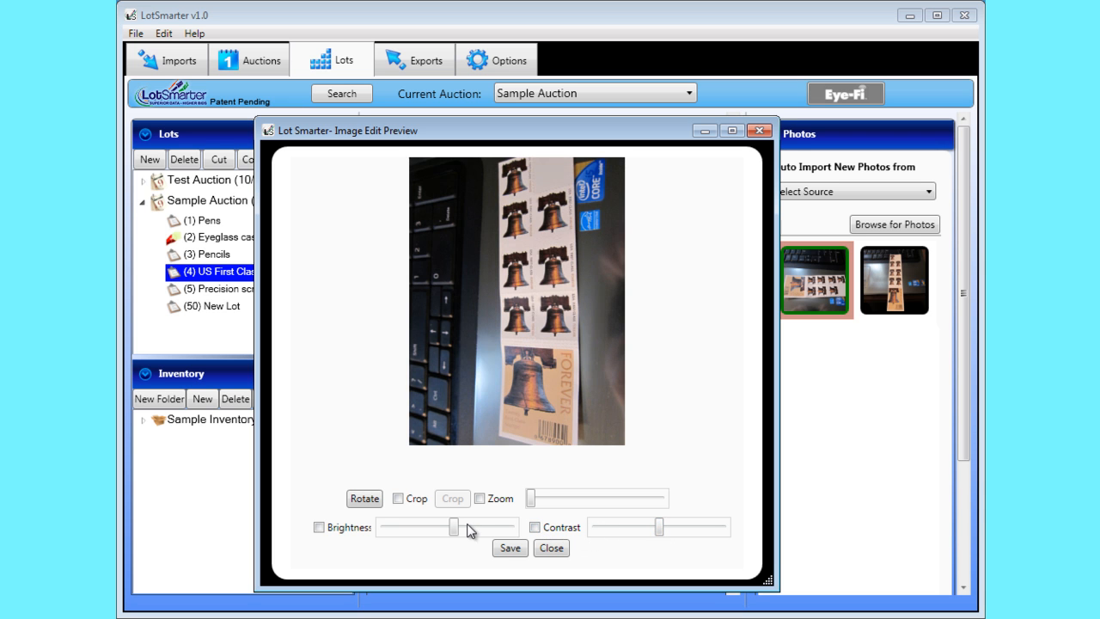
Step: Rotate the stamp photo through a full turn in four quarter-turn increments
{"action": "left_click", "coordinate": [367, 500]}
{"action": "left_click", "coordinate": [367, 500]}
{"action": "left_click", "coordinate": [368, 500]}
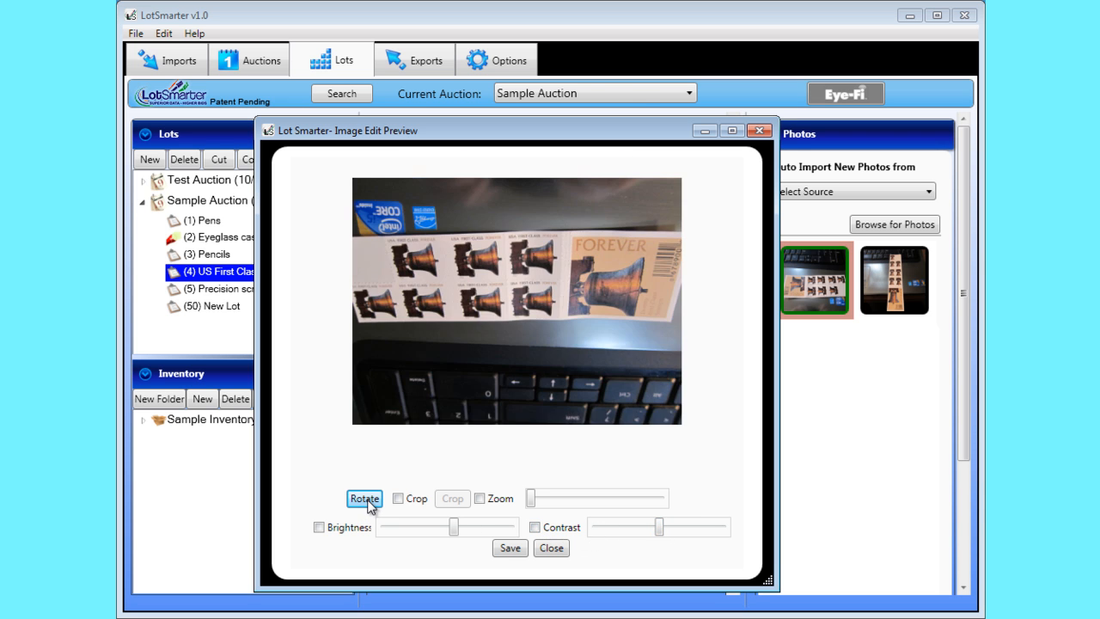
{"action": "left_click", "coordinate": [368, 500]}
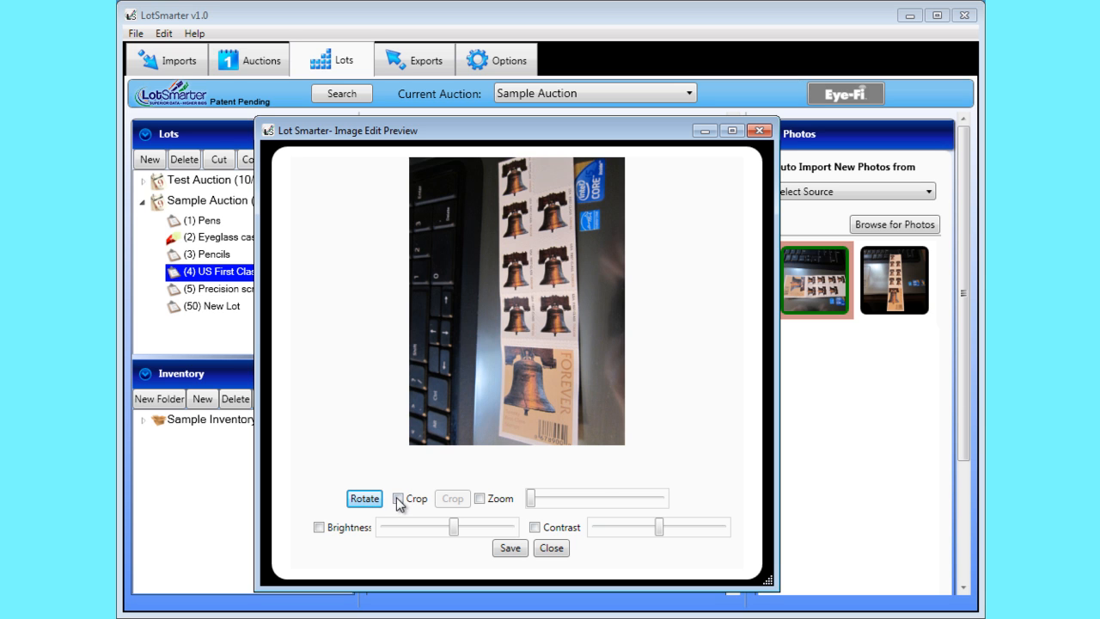
Step: Crop the stamp photo to the large Forever bell panel and its barcode at the end of the strip
{"action": "left_click", "coordinate": [397, 497]}
{"action": "left_click_drag", "start_coordinate": [493, 408], "coordinate": [592, 460]}
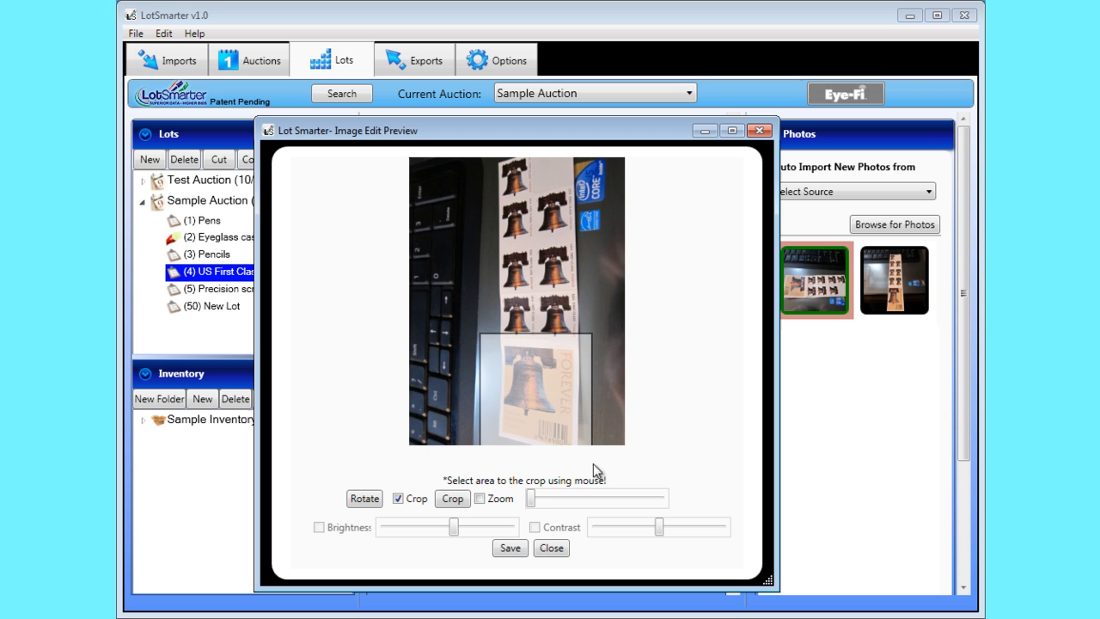
{"action": "left_click", "coordinate": [453, 498]}
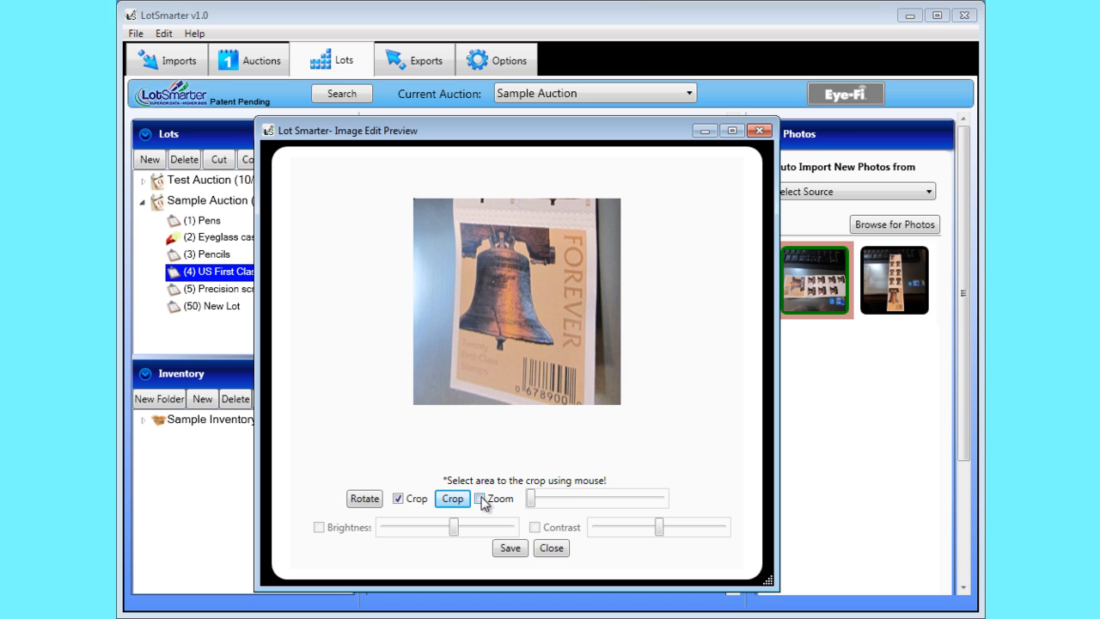
Step: Zoom in on the cropped photo to about the middle of the zoom range and examine the barcode number
{"action": "left_click", "coordinate": [479, 498]}
{"action": "left_click", "coordinate": [587, 500]}
{"action": "left_click_drag", "start_coordinate": [559, 501], "coordinate": [607, 503]}
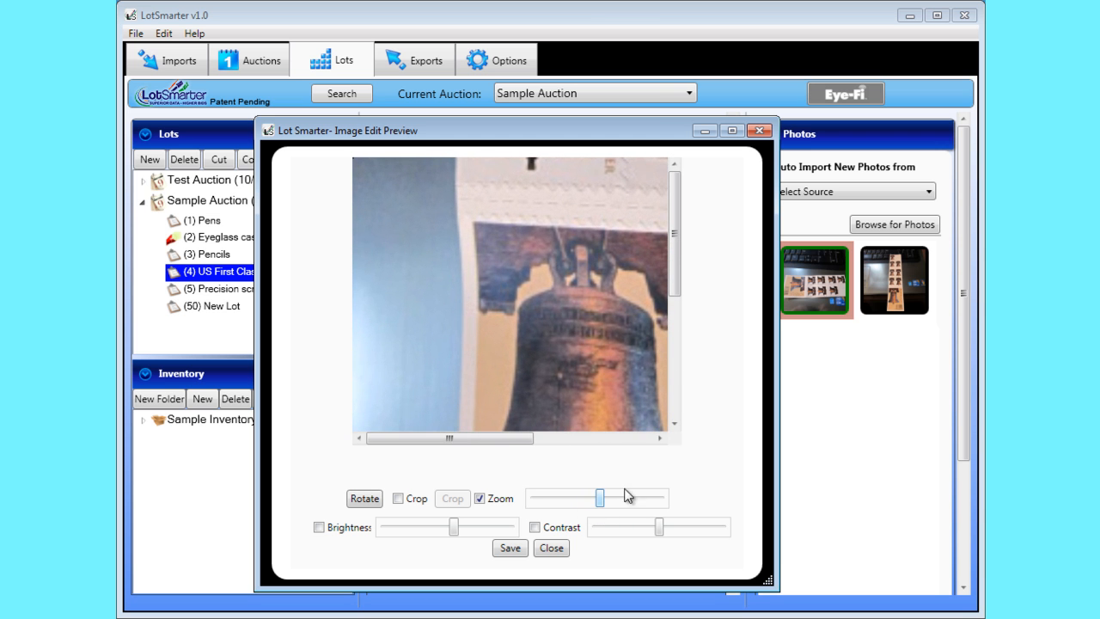
{"action": "left_click", "coordinate": [675, 421]}
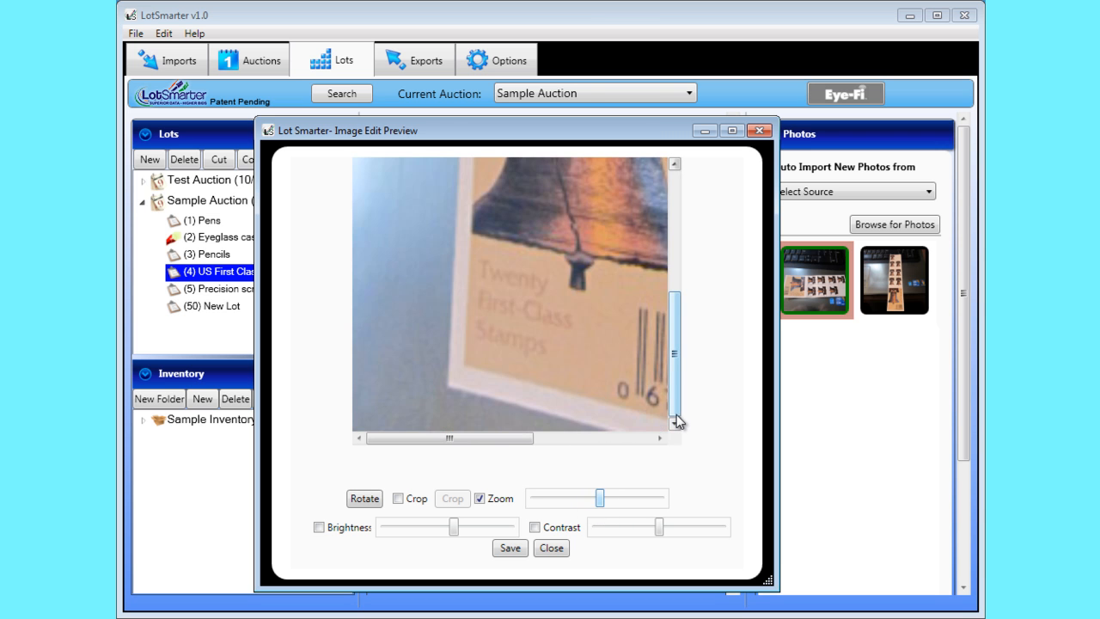
{"action": "left_click", "coordinate": [601, 440]}
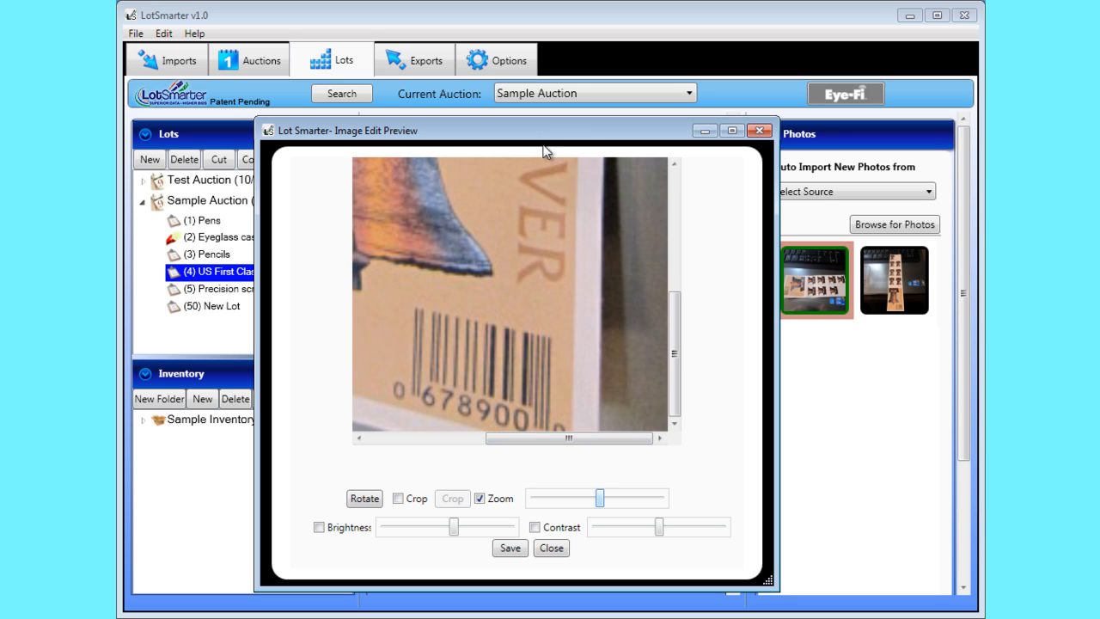
Step: Arrange the photo preview beside the lot details and add the barcode number 678900 on a new line of the additional description
{"action": "left_click_drag", "start_coordinate": [547, 131], "coordinate": [293, 152]}
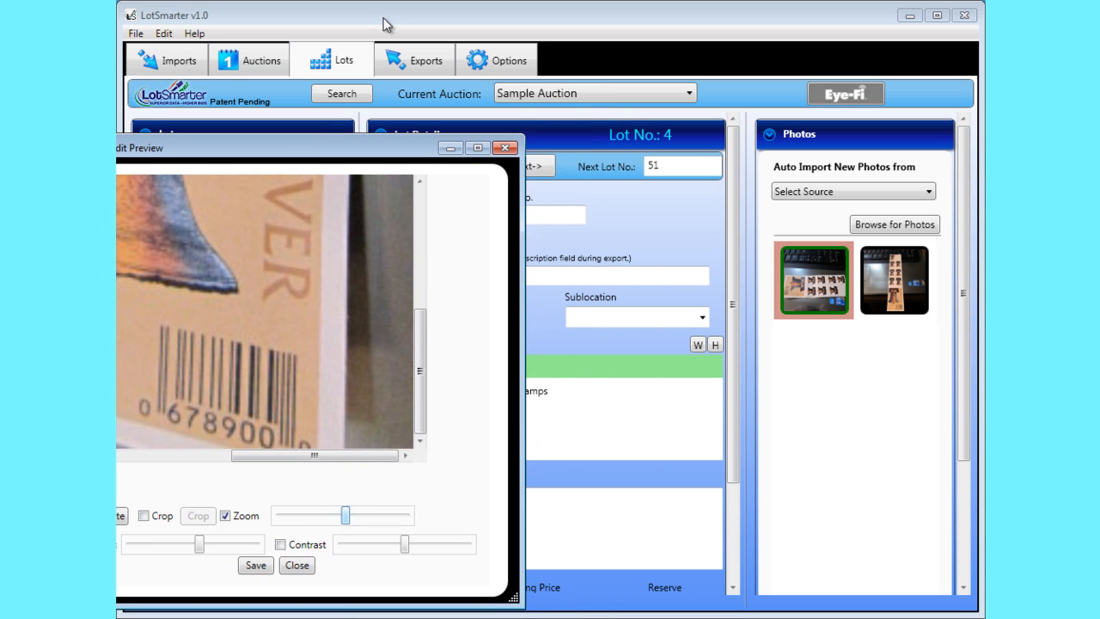
{"action": "left_click_drag", "start_coordinate": [386, 22], "coordinate": [579, 17]}
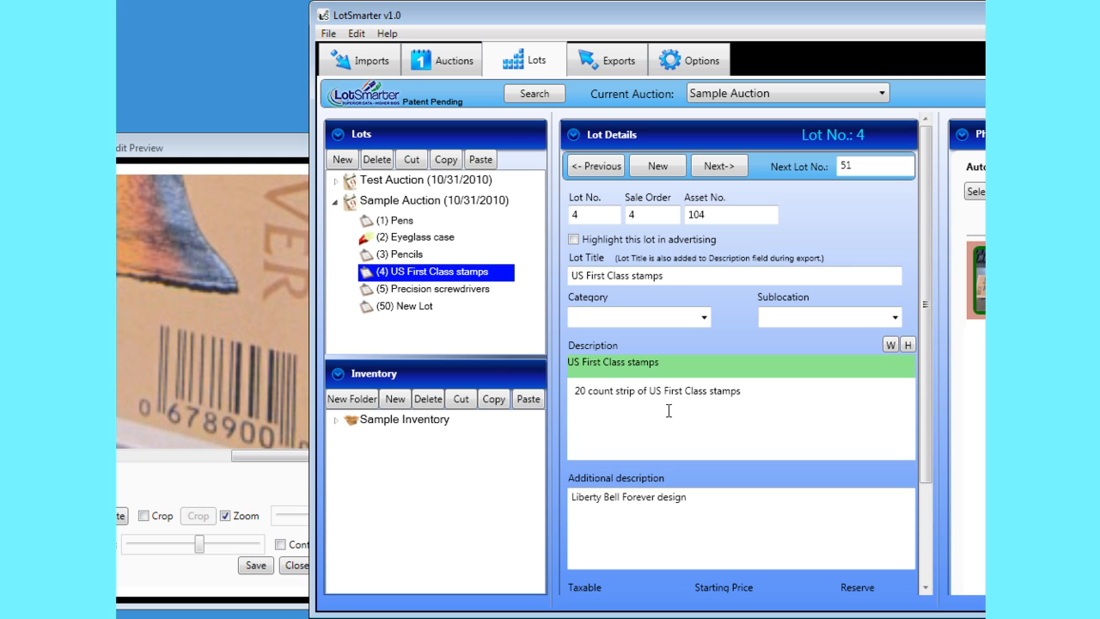
{"action": "left_click", "coordinate": [707, 505]}
{"action": "key", "text": "Return"}
{"action": "type", "text": "6789"}
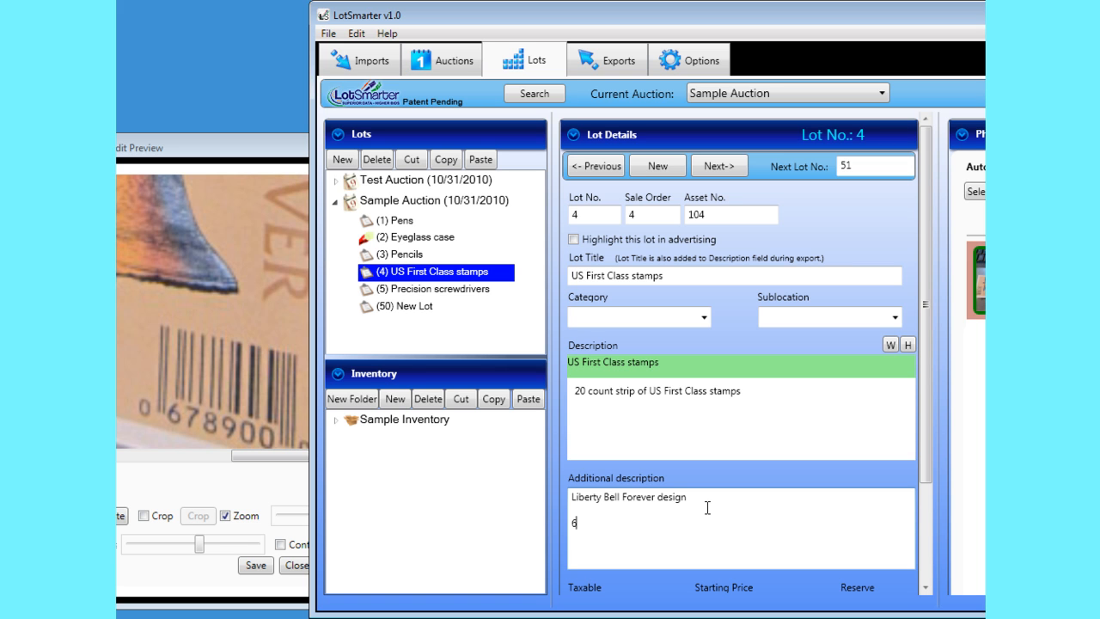
{"action": "type", "text": "00"}
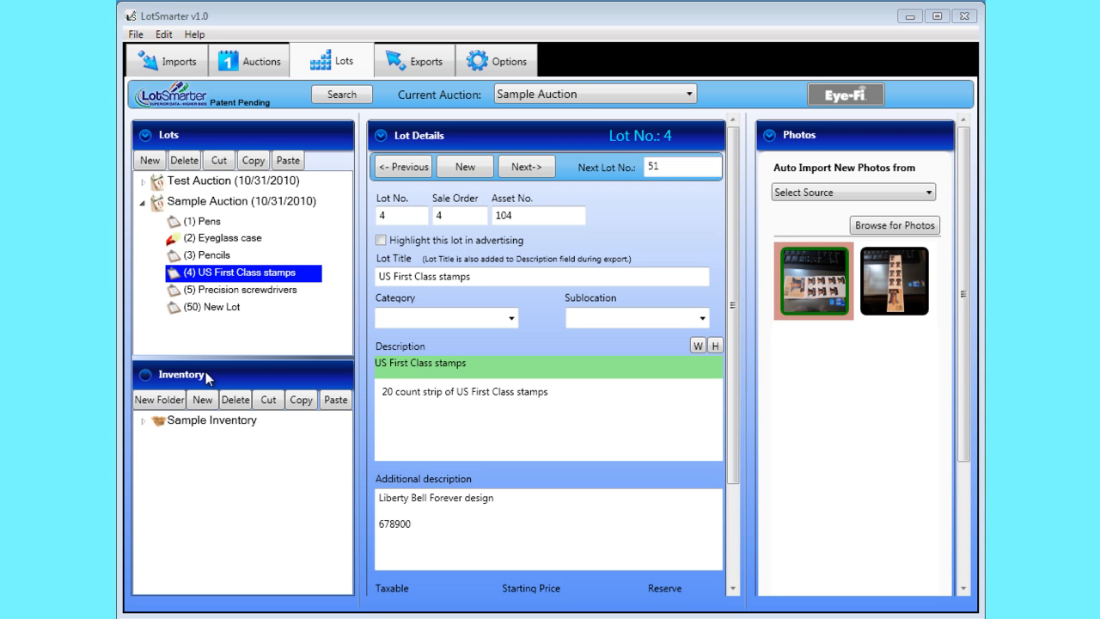
Step: Create a new inventory folder and delete the empty lot 50 from Sample Auction
{"action": "left_click", "coordinate": [165, 400]}
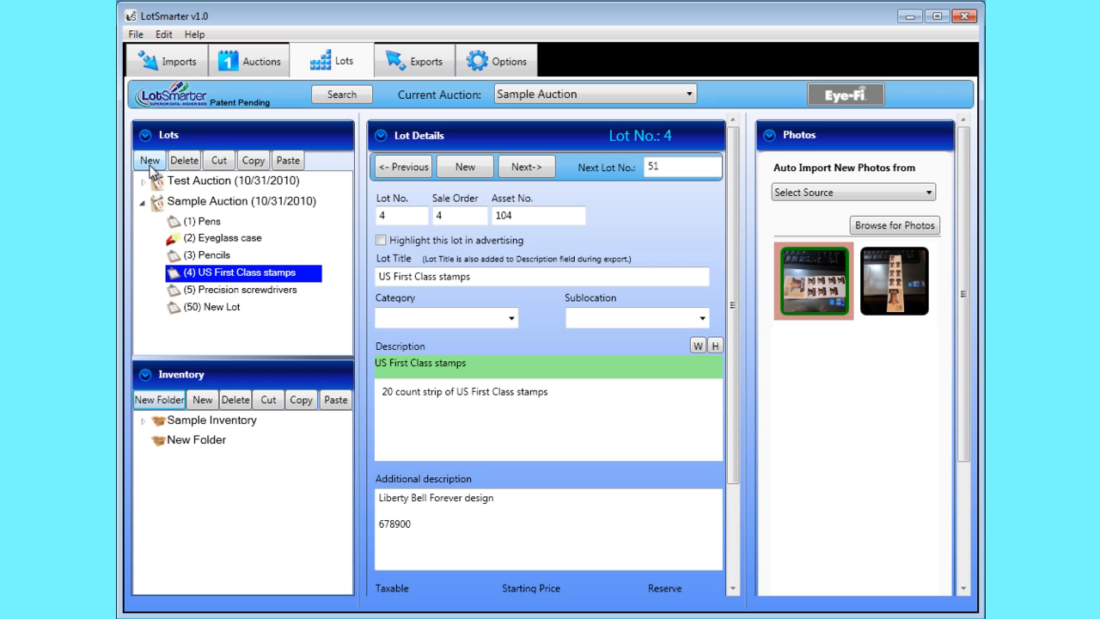
{"action": "left_click", "coordinate": [218, 306]}
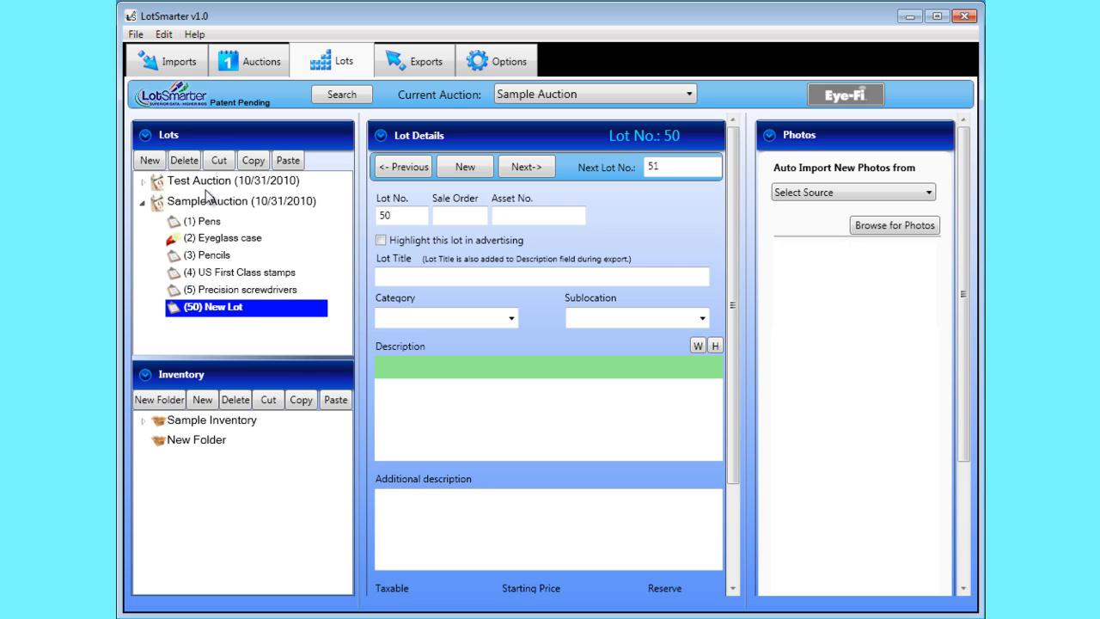
{"action": "left_click", "coordinate": [186, 163]}
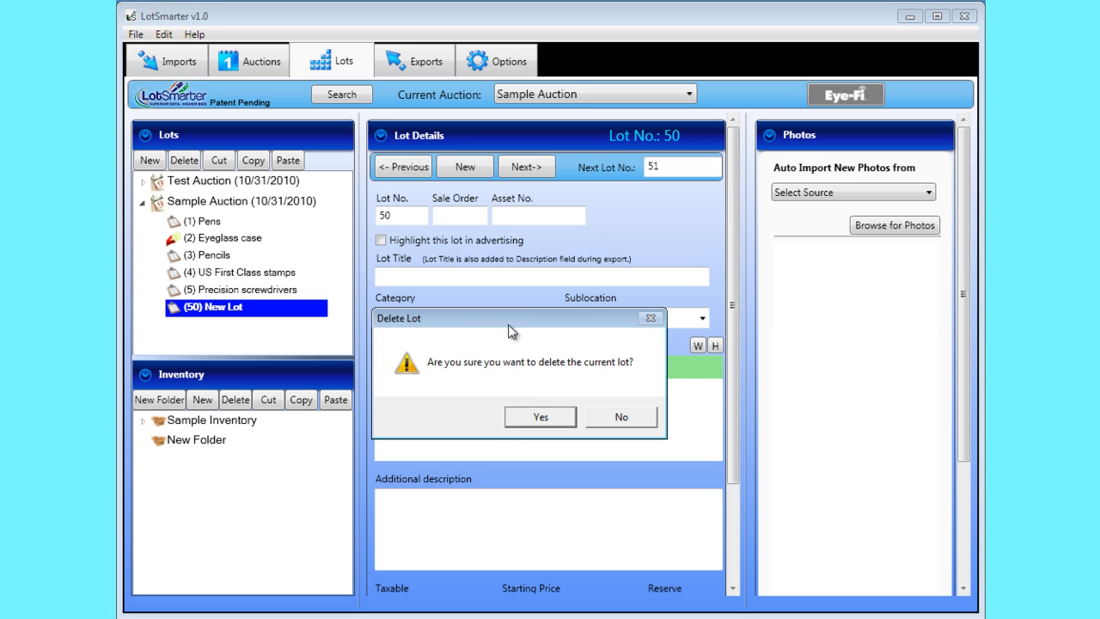
{"action": "left_click", "coordinate": [540, 418]}
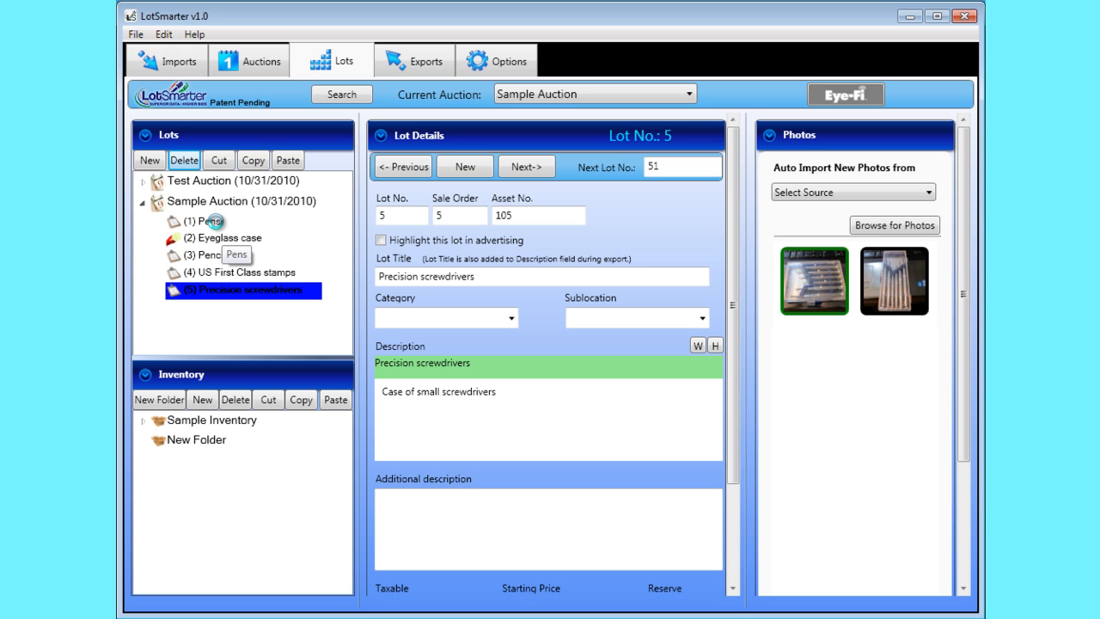
Step: Copy lots 1 through 5, Pens to Precision screwdrivers, from Sample Auction into Test Auction
{"action": "left_click", "coordinate": [210, 221]}
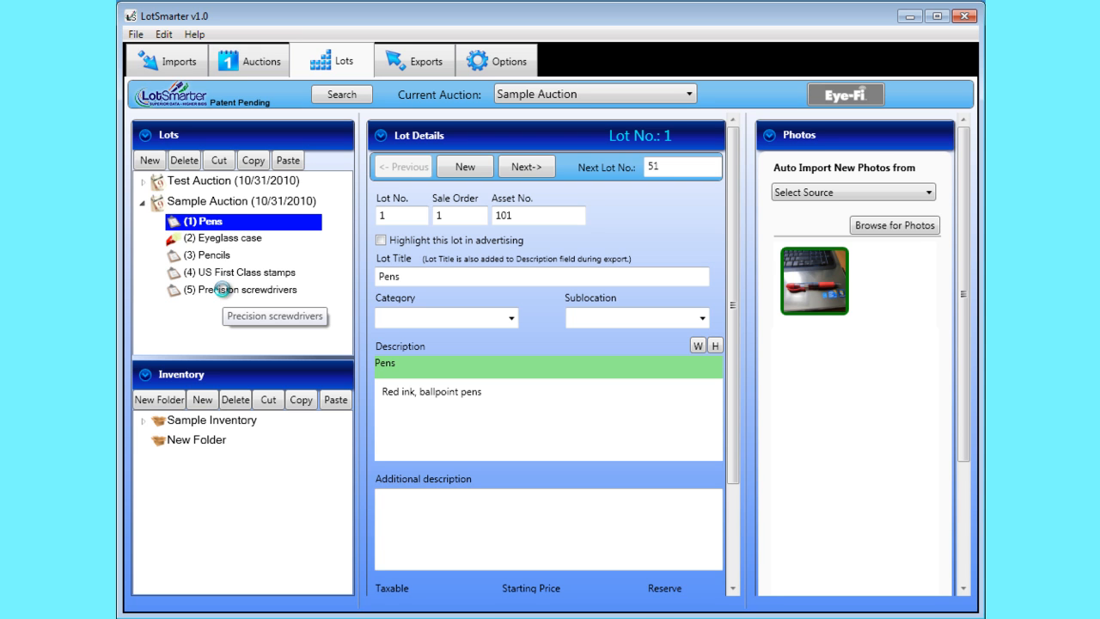
{"action": "left_click", "coordinate": [222, 289], "text": "shift"}
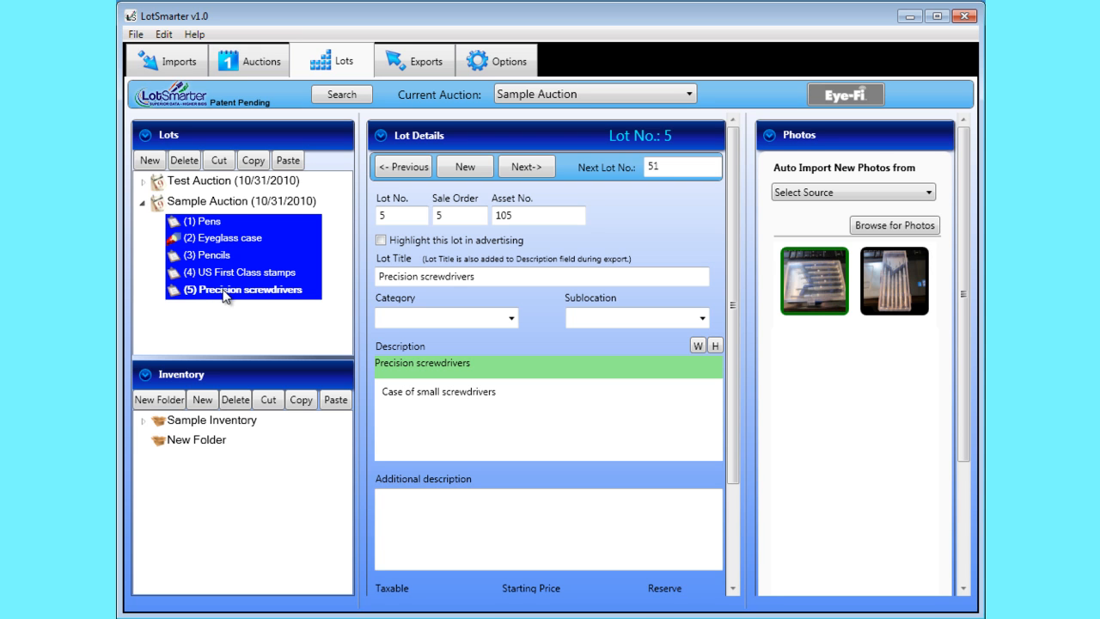
{"action": "left_click", "coordinate": [253, 161]}
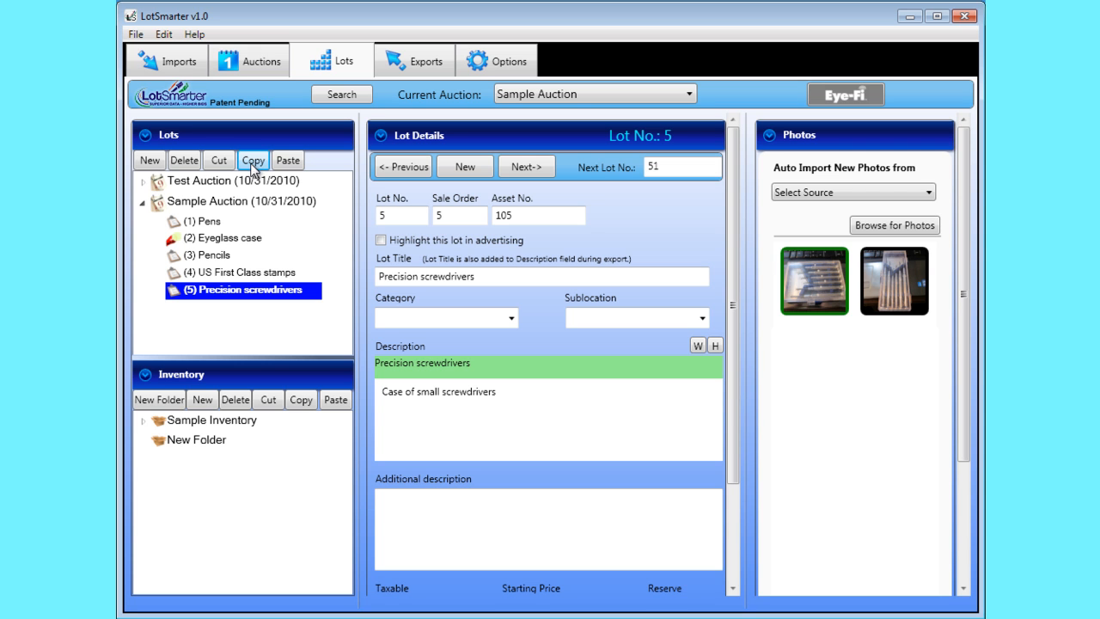
{"action": "left_click", "coordinate": [206, 187]}
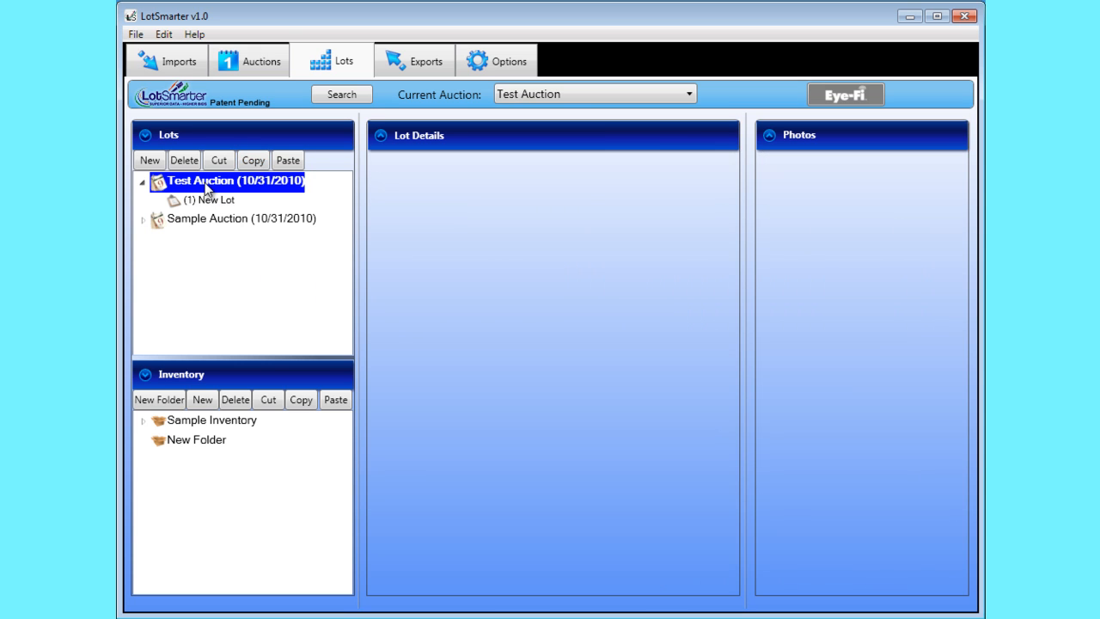
{"action": "left_click", "coordinate": [289, 161]}
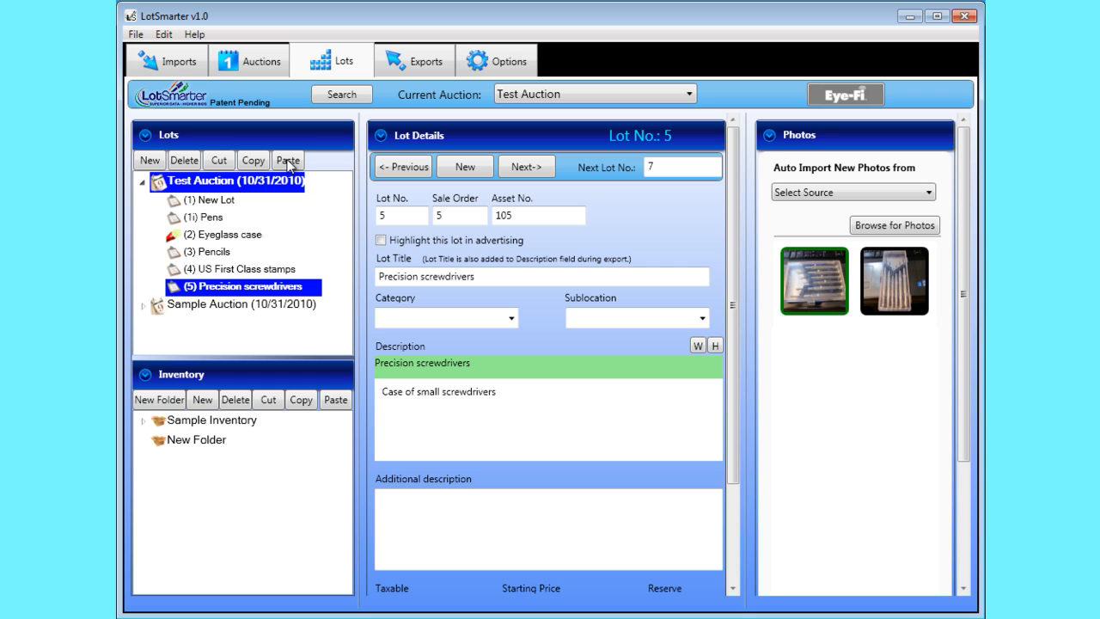
Step: Renumber the Test Auction lots so that New Lot becomes 6 and Pens becomes 1
{"action": "left_click", "coordinate": [202, 220]}
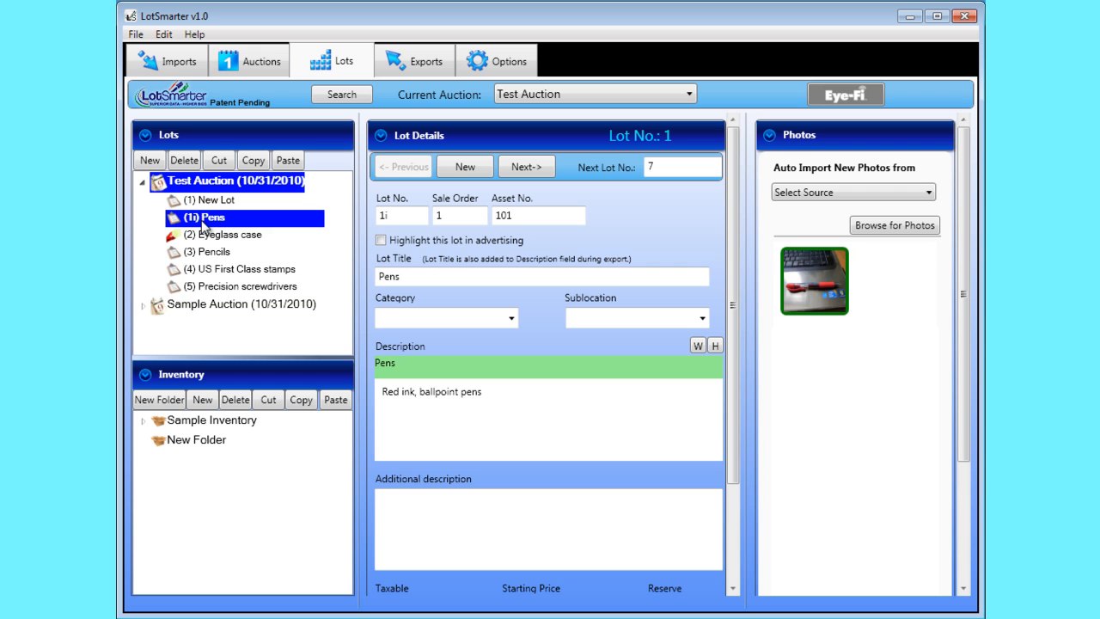
{"action": "right_click", "coordinate": [219, 216]}
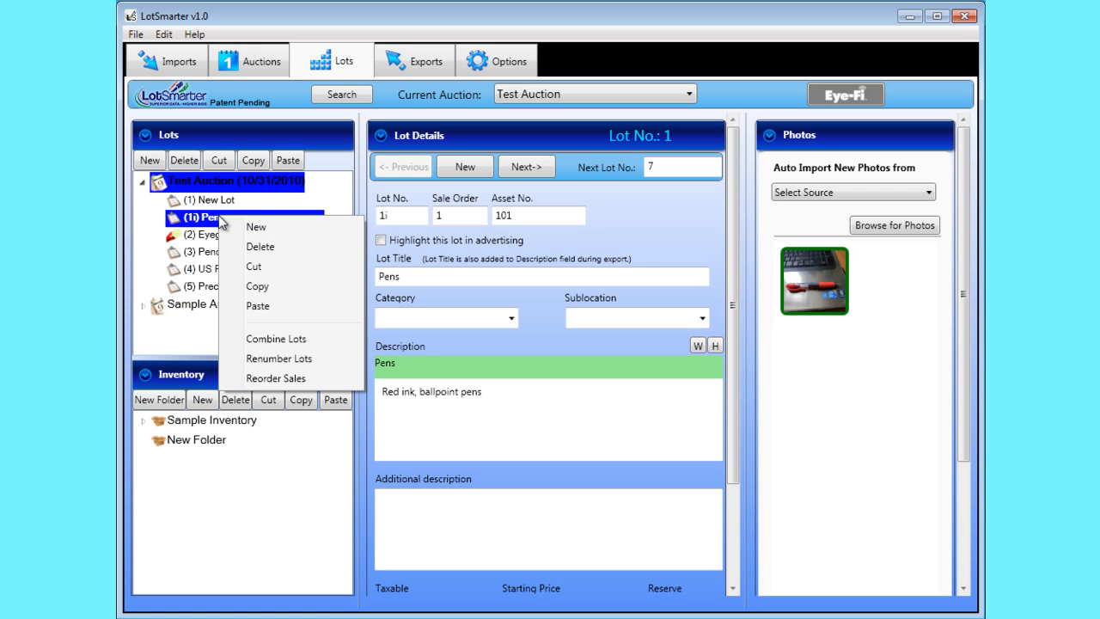
{"action": "left_click", "coordinate": [278, 358]}
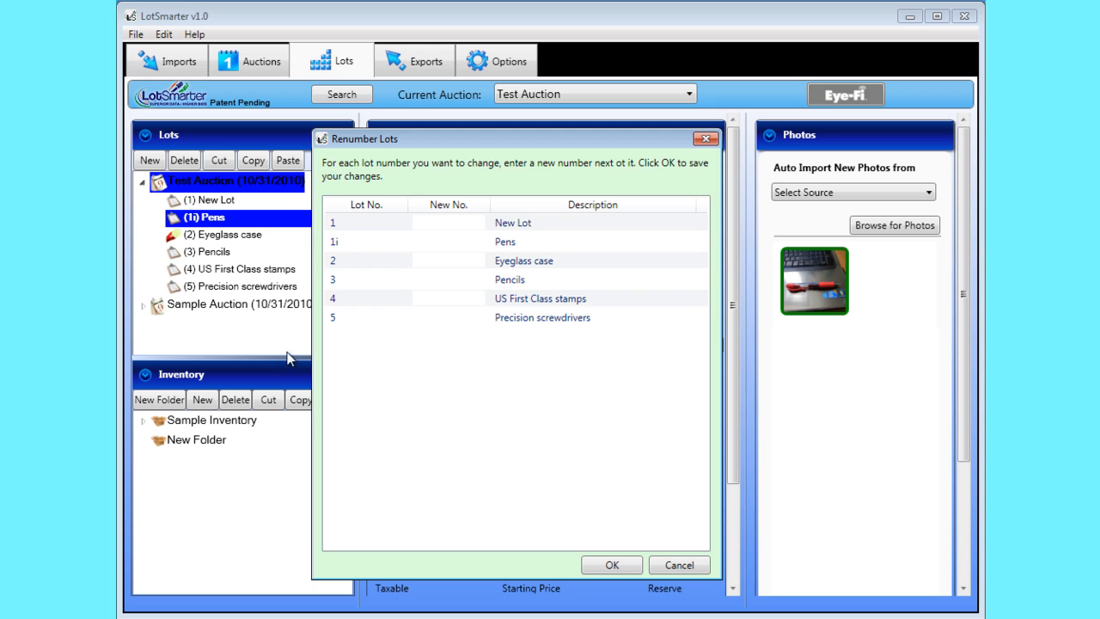
{"action": "left_click", "coordinate": [431, 225]}
{"action": "type", "text": "6"}
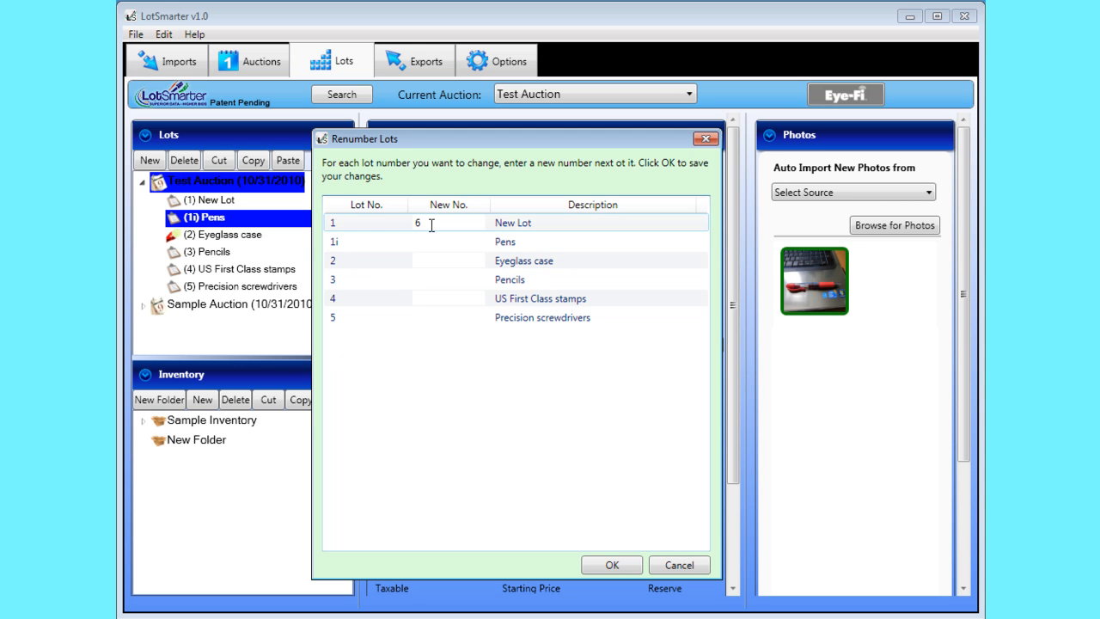
{"action": "left_click", "coordinate": [437, 241]}
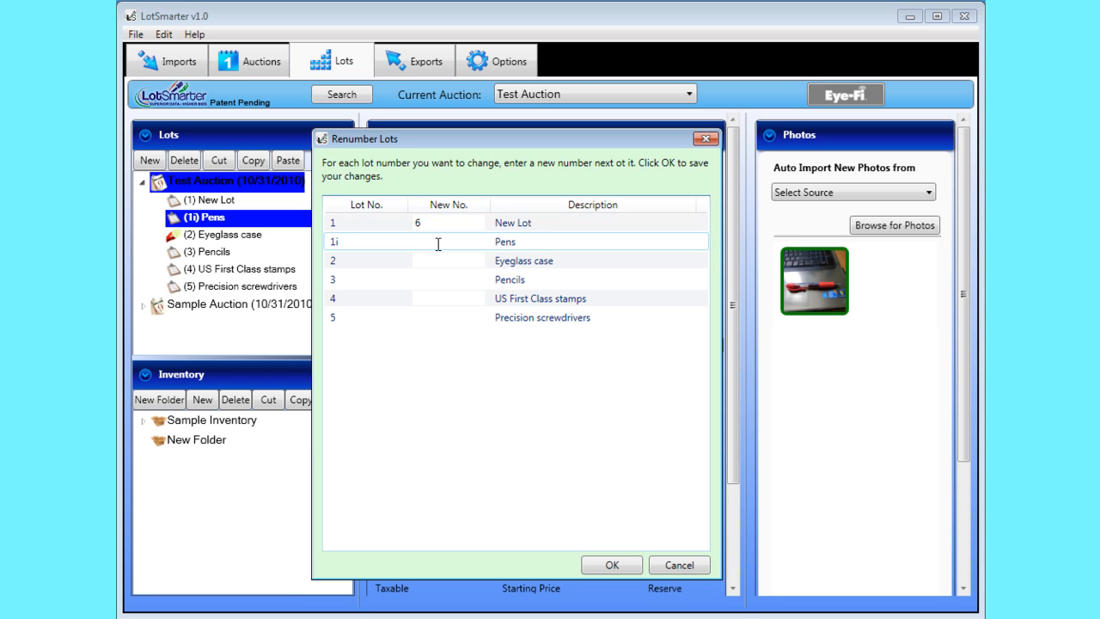
{"action": "type", "text": "1"}
{"action": "left_click", "coordinate": [605, 566]}
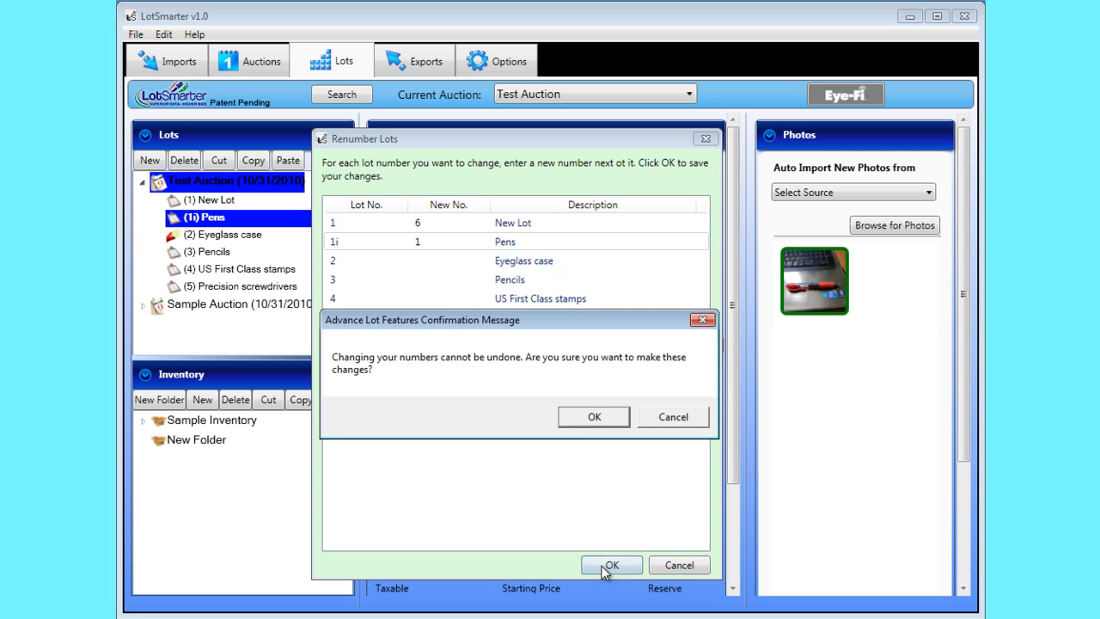
{"action": "left_click", "coordinate": [586, 416]}
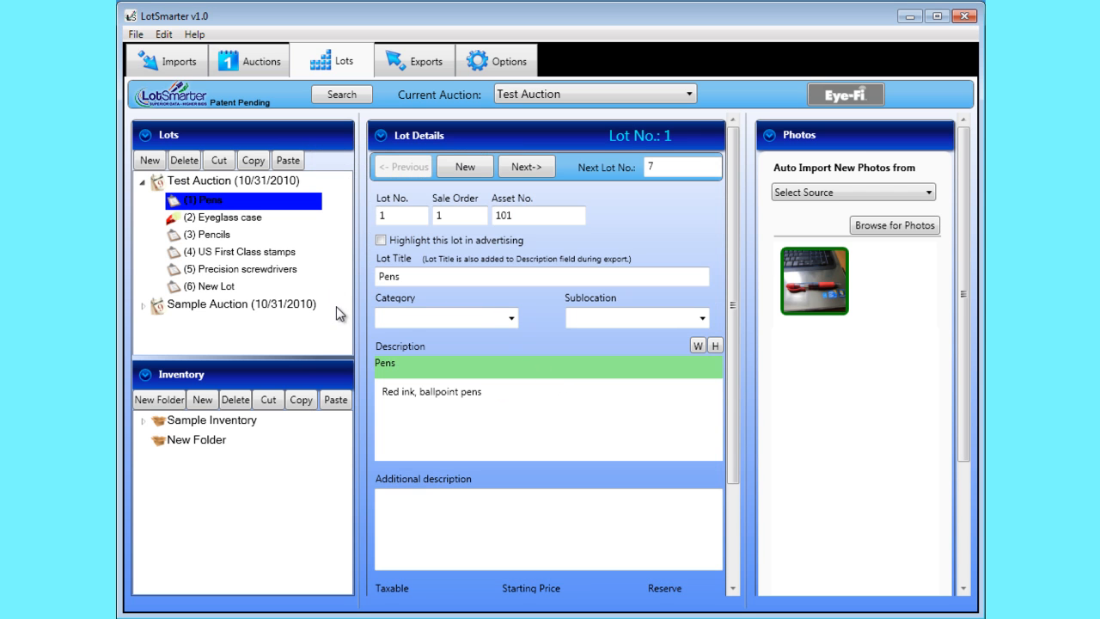
Step: View the Reorder Sales list for the Test Auction lots and close it without entering new order numbers
{"action": "right_click", "coordinate": [229, 206]}
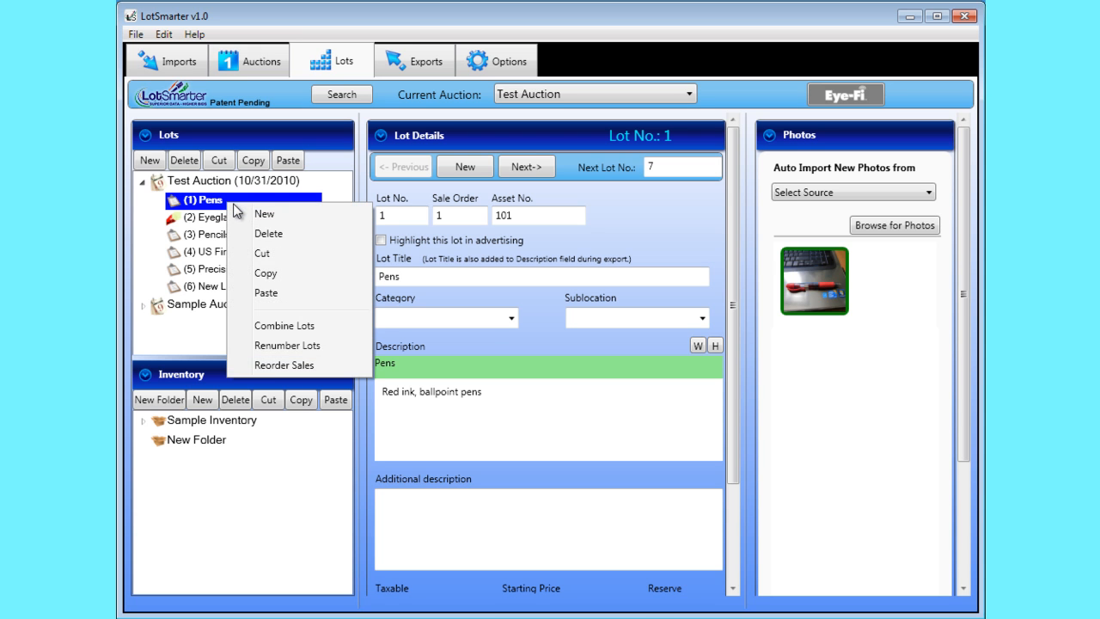
{"action": "left_click", "coordinate": [282, 366]}
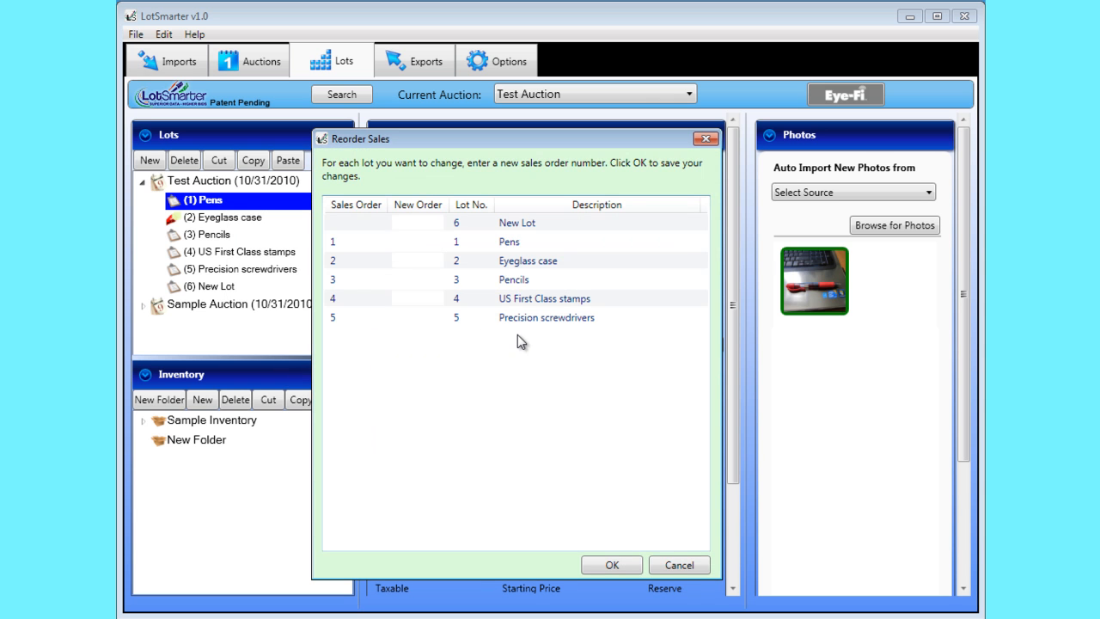
{"action": "left_click", "coordinate": [670, 567]}
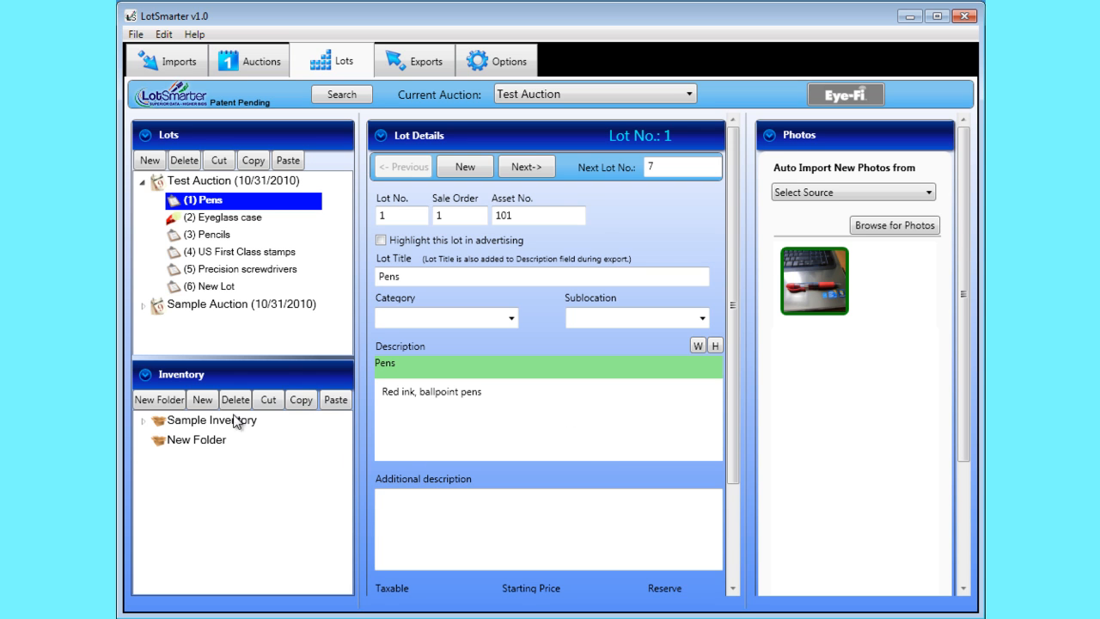
Step: Combine the items in Sample Inventory, with Cell phone as the target and Headset as the source
{"action": "left_click", "coordinate": [212, 420]}
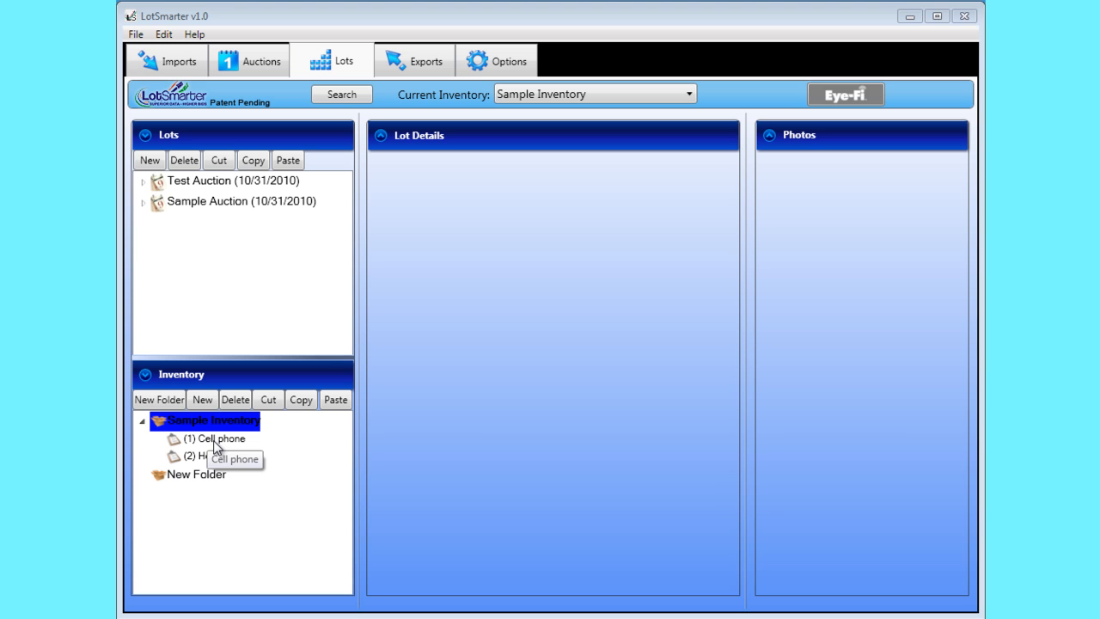
{"action": "left_click", "coordinate": [214, 439]}
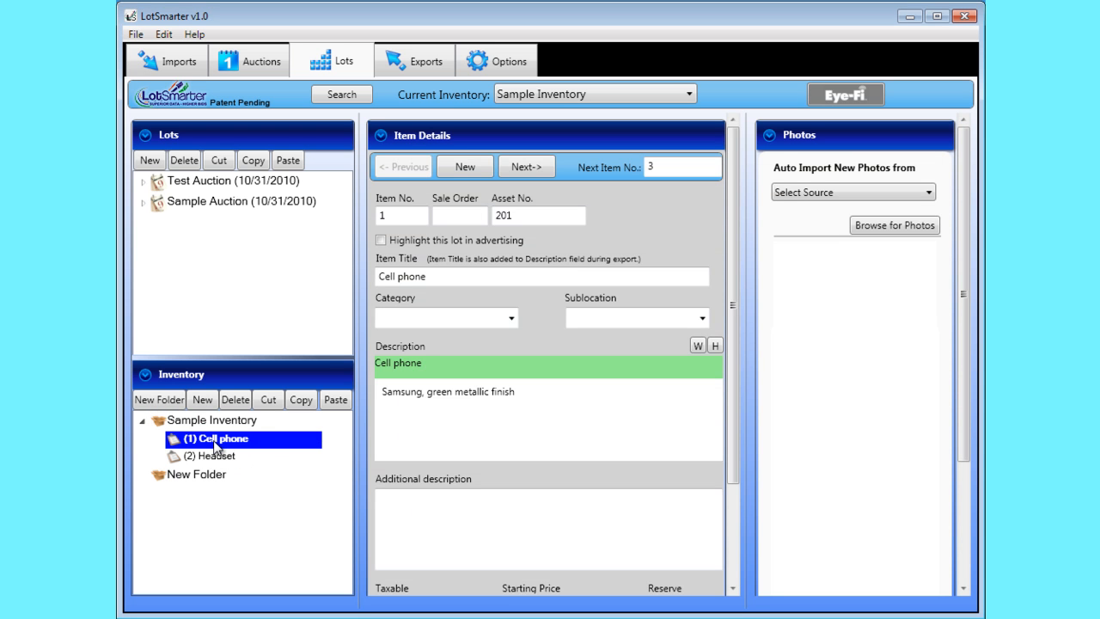
{"action": "right_click", "coordinate": [214, 442]}
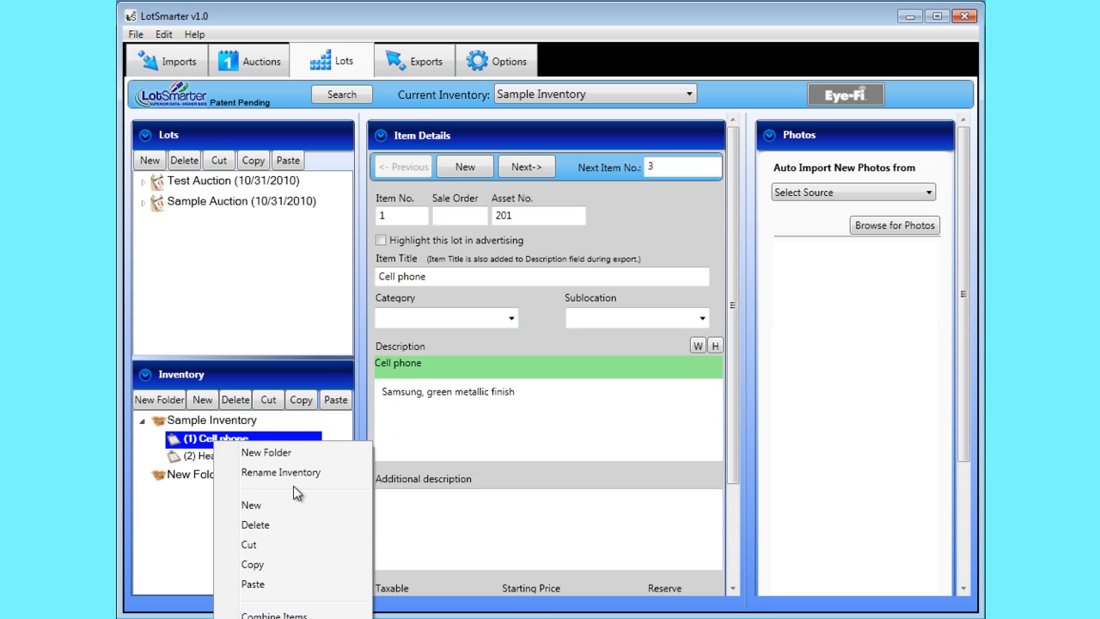
{"action": "left_click", "coordinate": [307, 615]}
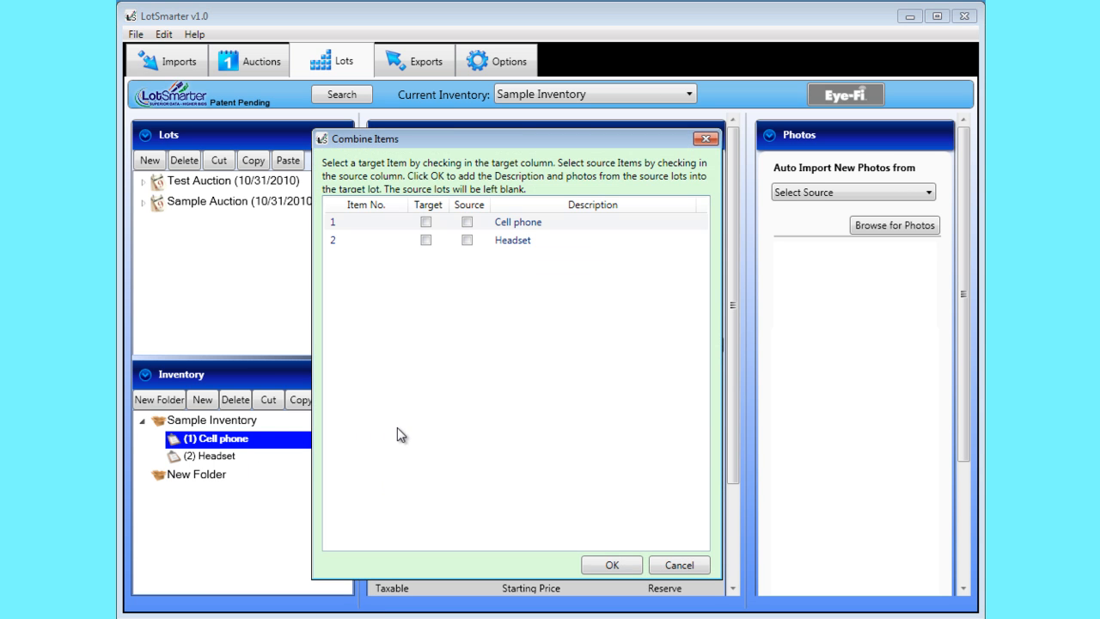
{"action": "left_click", "coordinate": [426, 223]}
{"action": "left_click", "coordinate": [466, 241]}
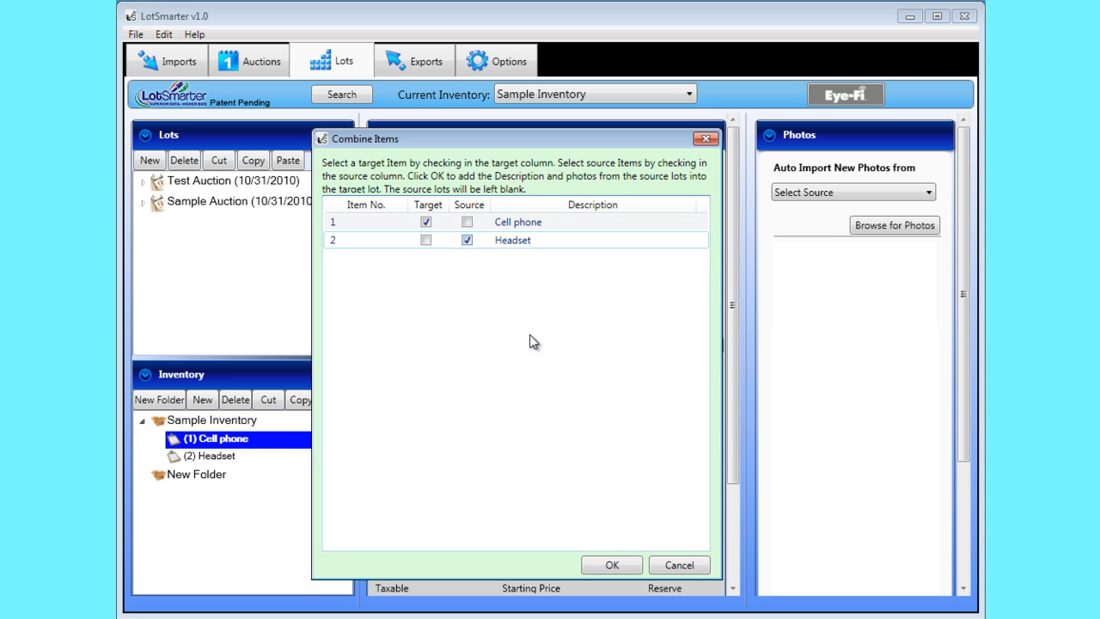
{"action": "left_click", "coordinate": [594, 563]}
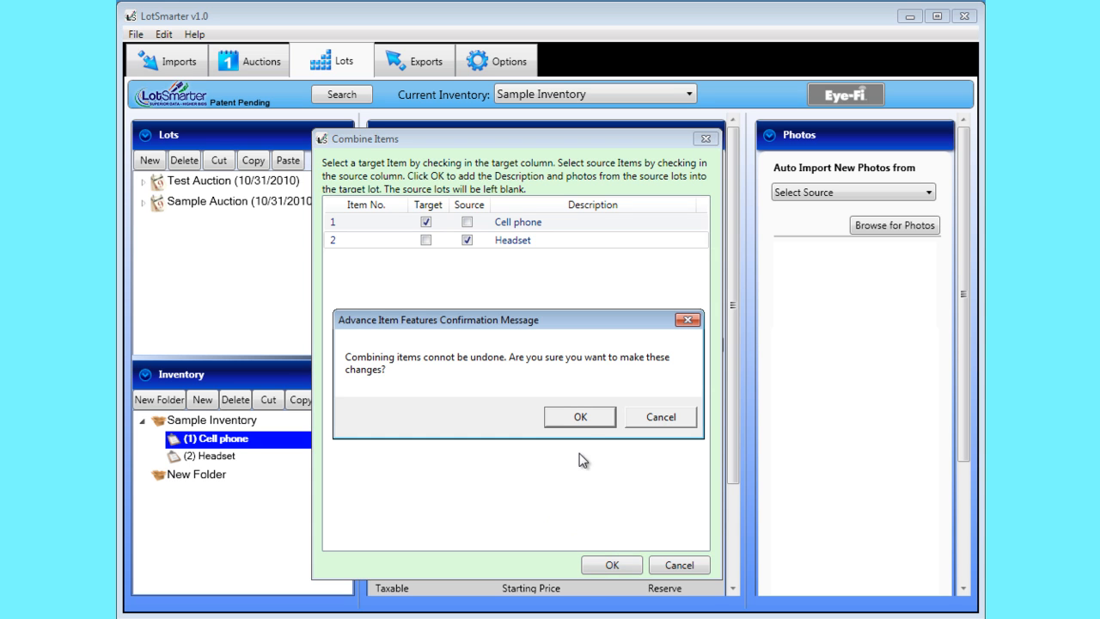
{"action": "left_click", "coordinate": [578, 417]}
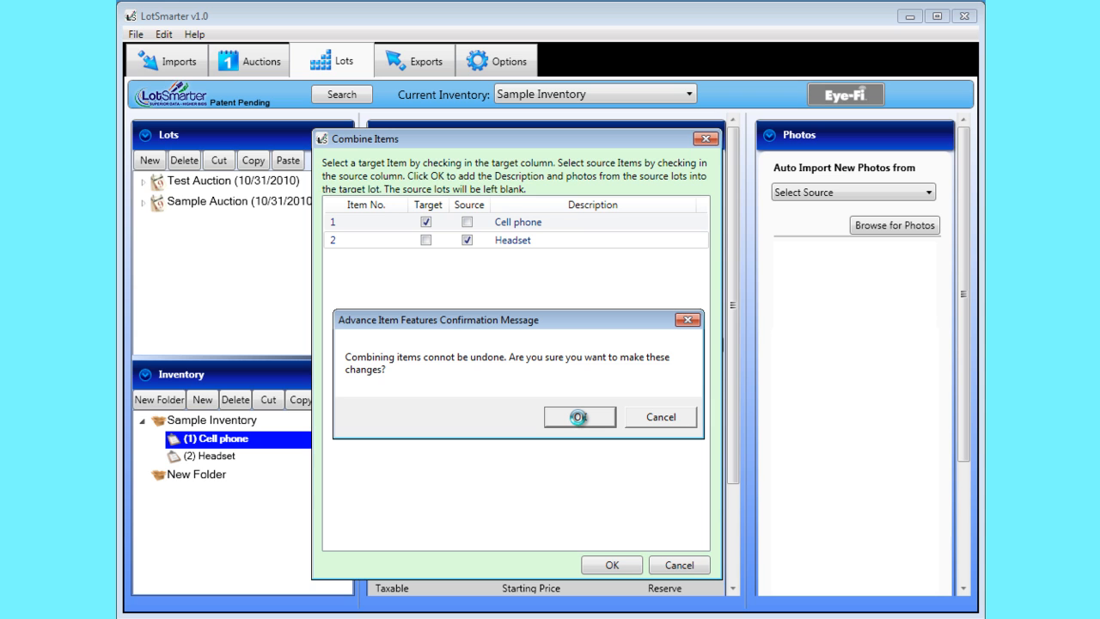